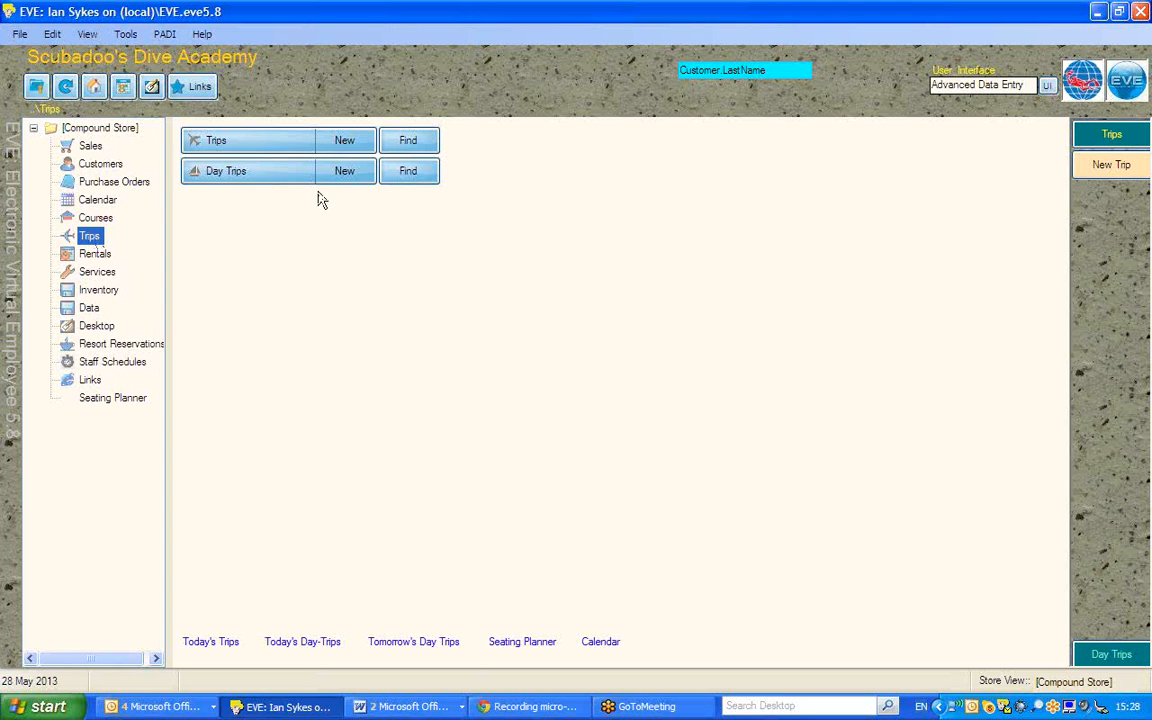
Step: Start a new trip and set its destination to Red Sea
left_click(344, 143)
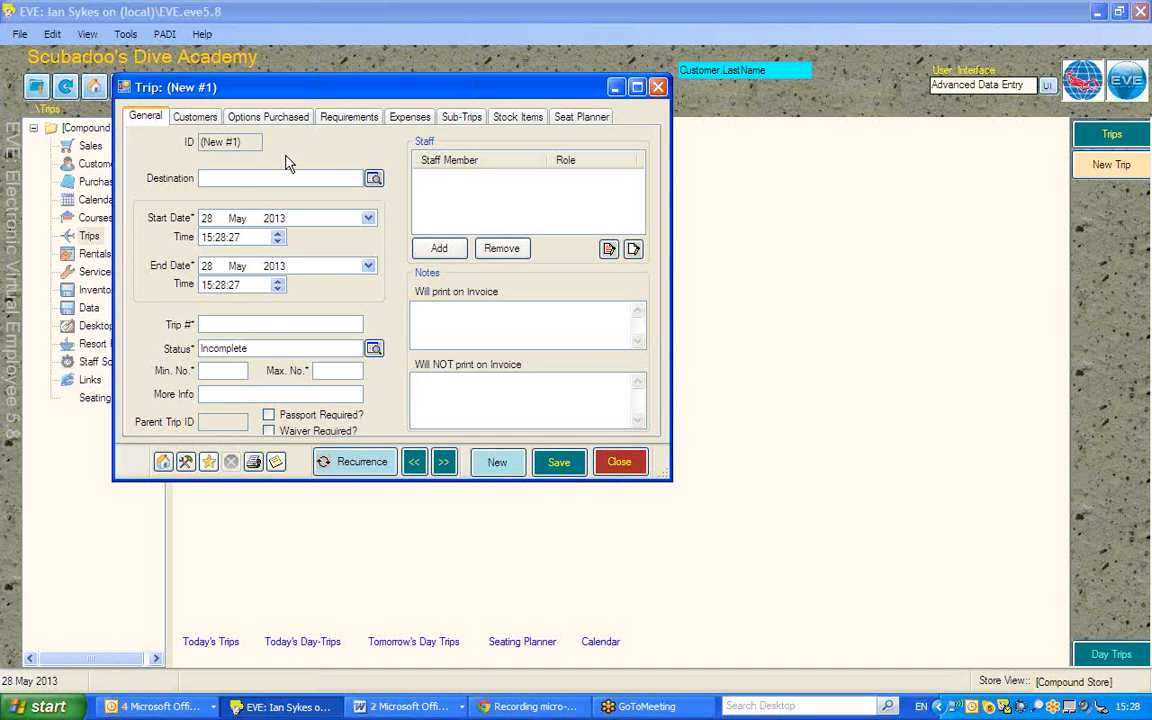
type("Red Sea")
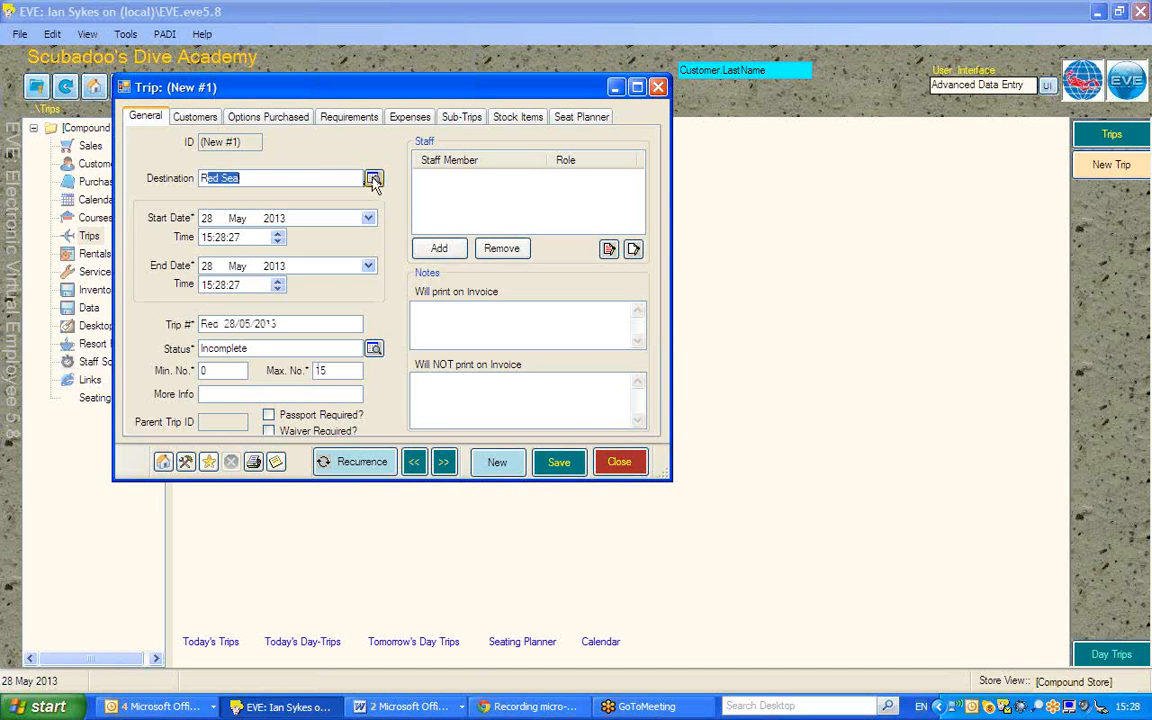
Step: Pick Oriskany from the destination list, then pick Red Sea again
left_click(373, 178)
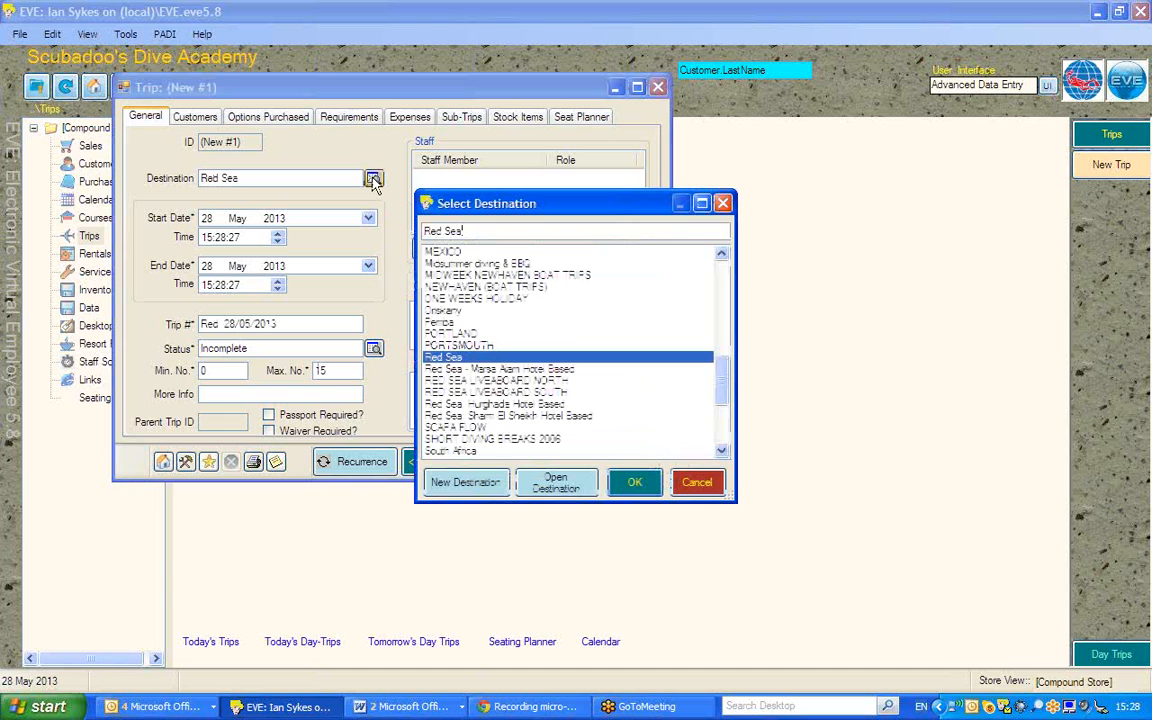
double_click(440, 312)
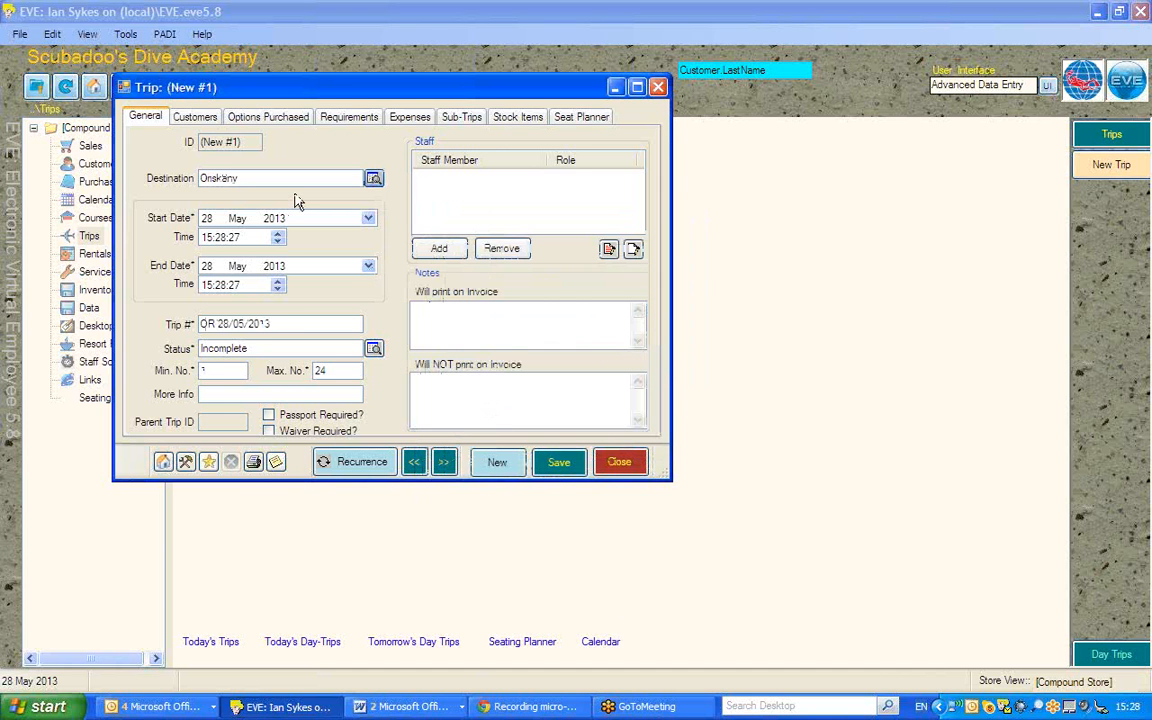
left_click(374, 180)
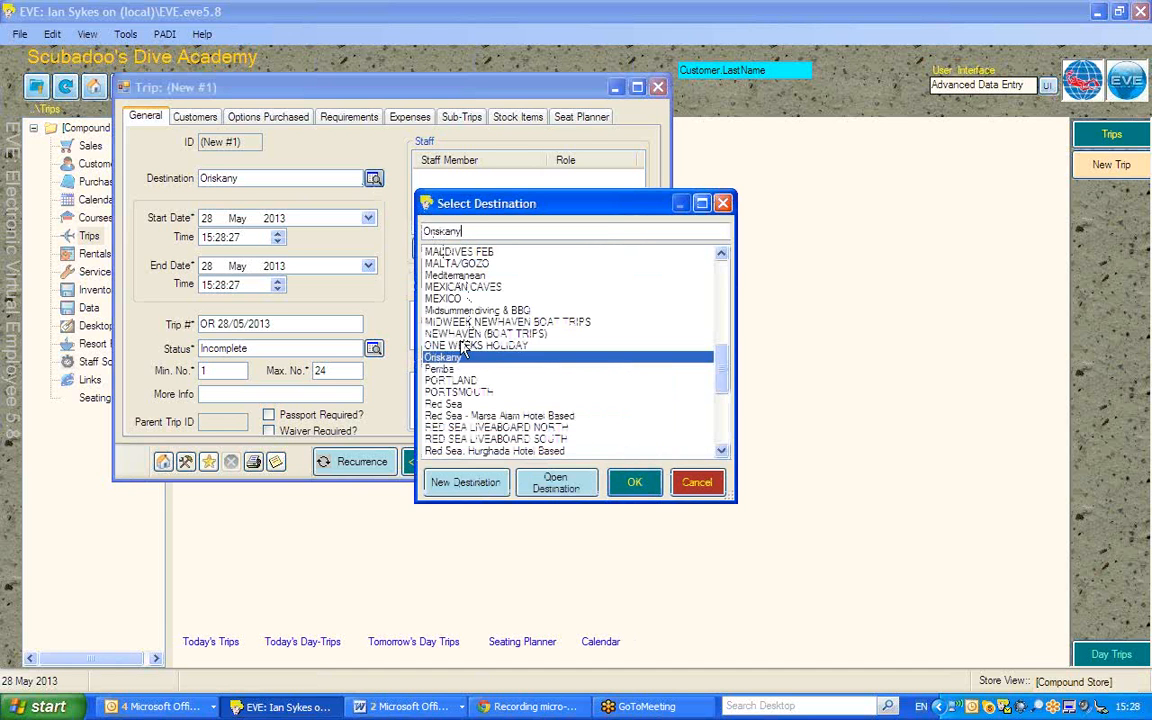
double_click(441, 404)
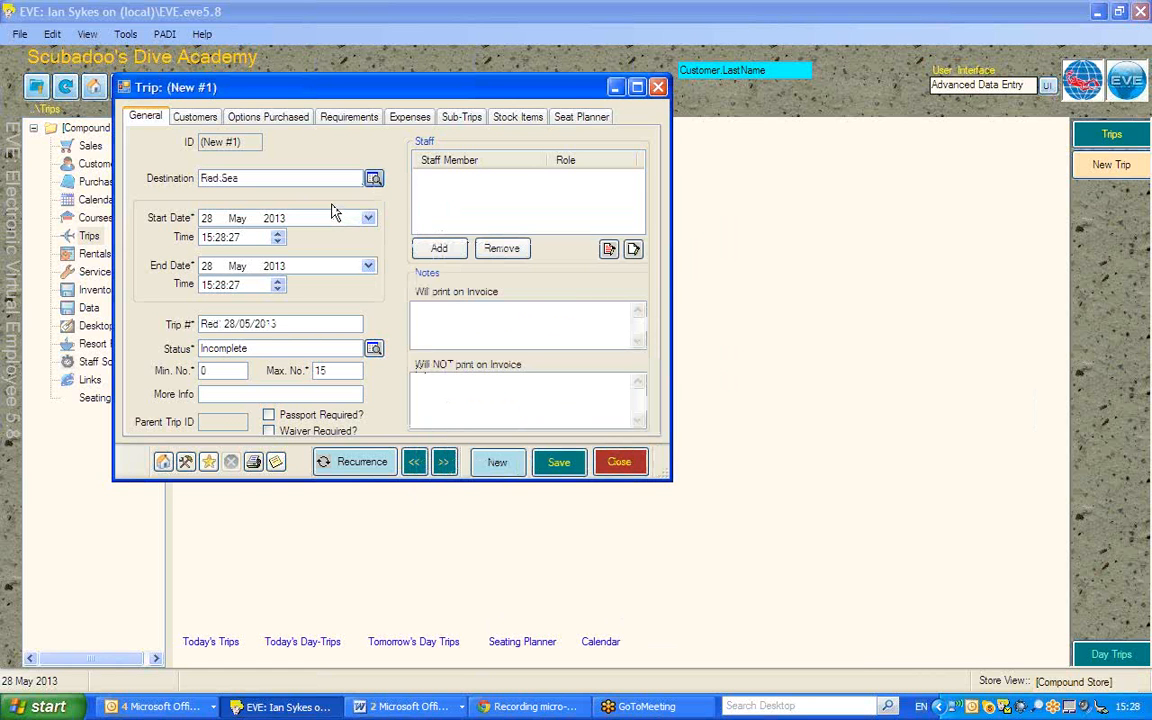
Step: Adjust the start date's day and month by keyboard
left_click(207, 219)
key("Up")
key("Up")
key("Down")
key("Down")
key("Down")
key("Down")
key("Up")
type("31")
left_click(235, 219)
key("Up")
Step: Set the trip's start date to 16 August 2013 using the calendar
left_click(368, 218)
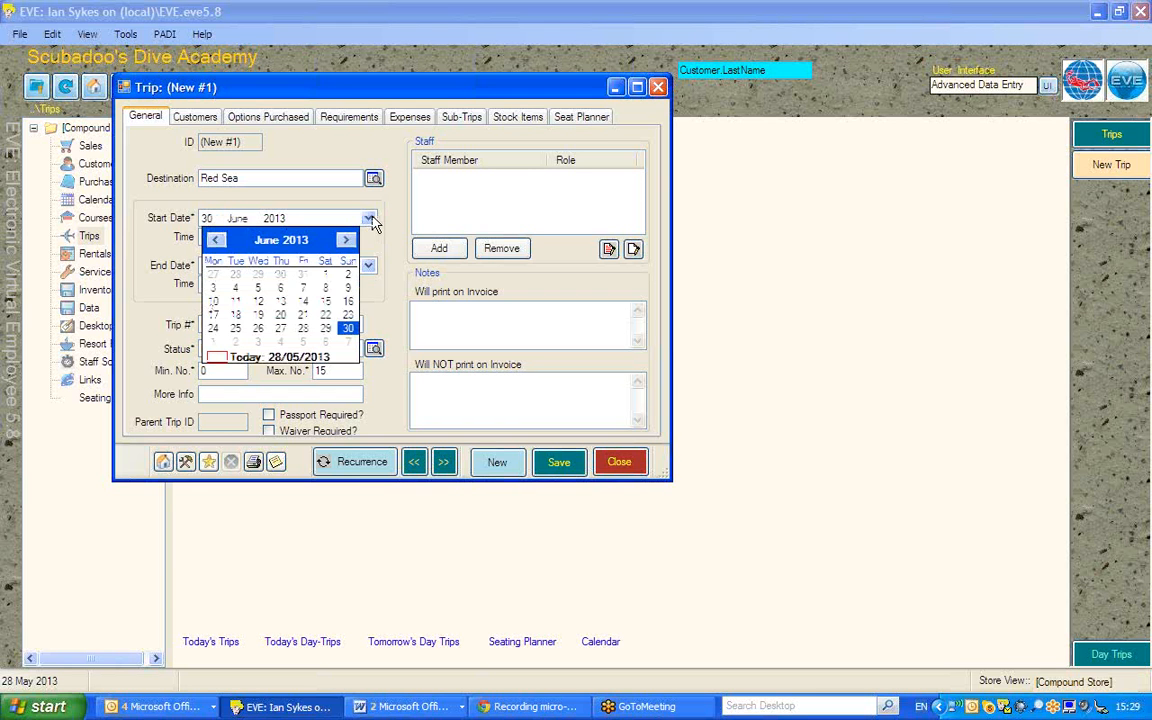
left_click(345, 241)
left_click(345, 241)
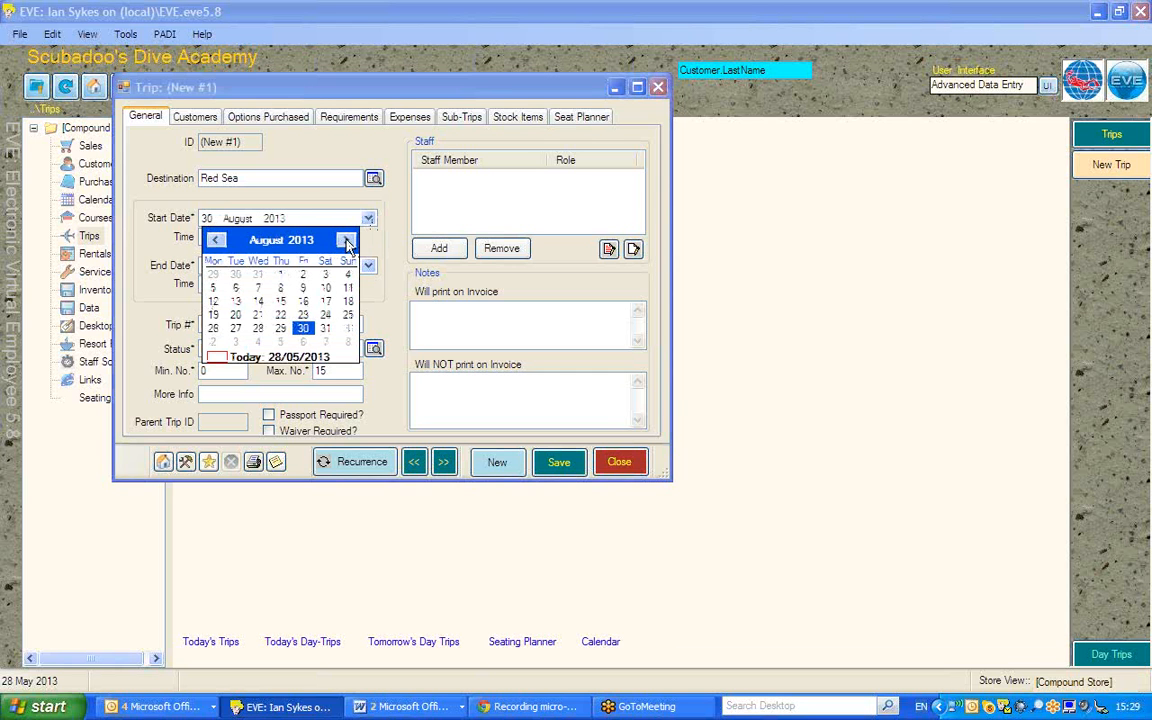
left_click(303, 301)
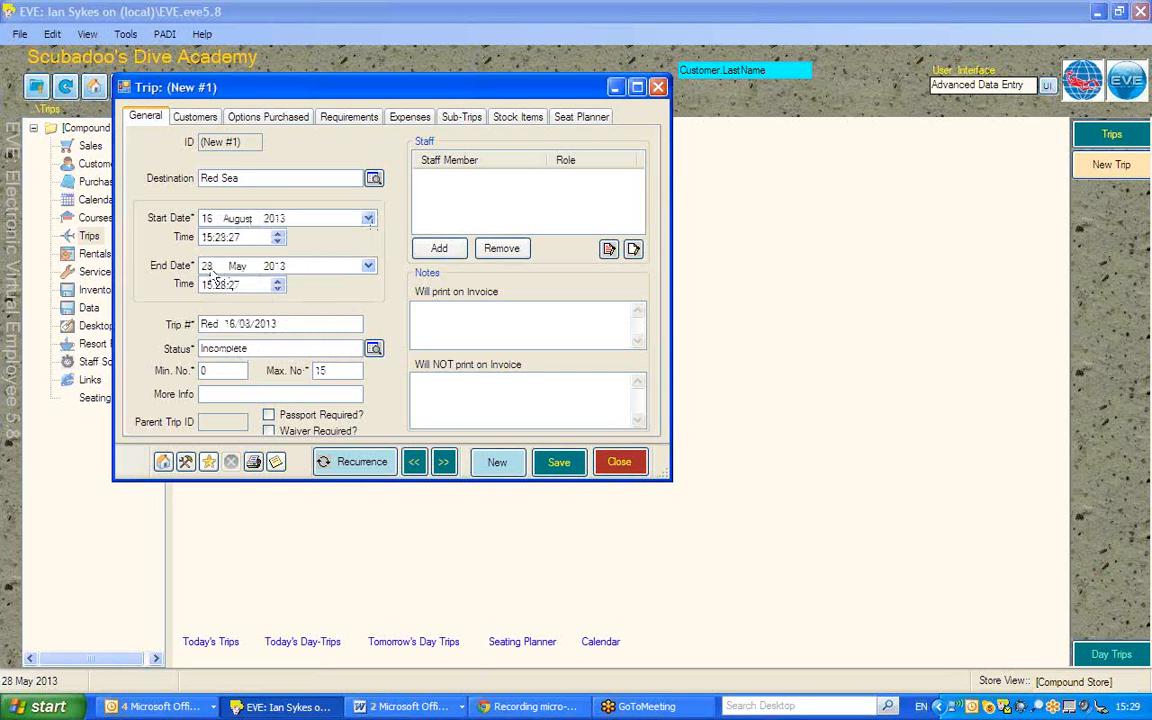
Step: Set the trip's end date to 23 August 2013 using the calendar
left_click(368, 266)
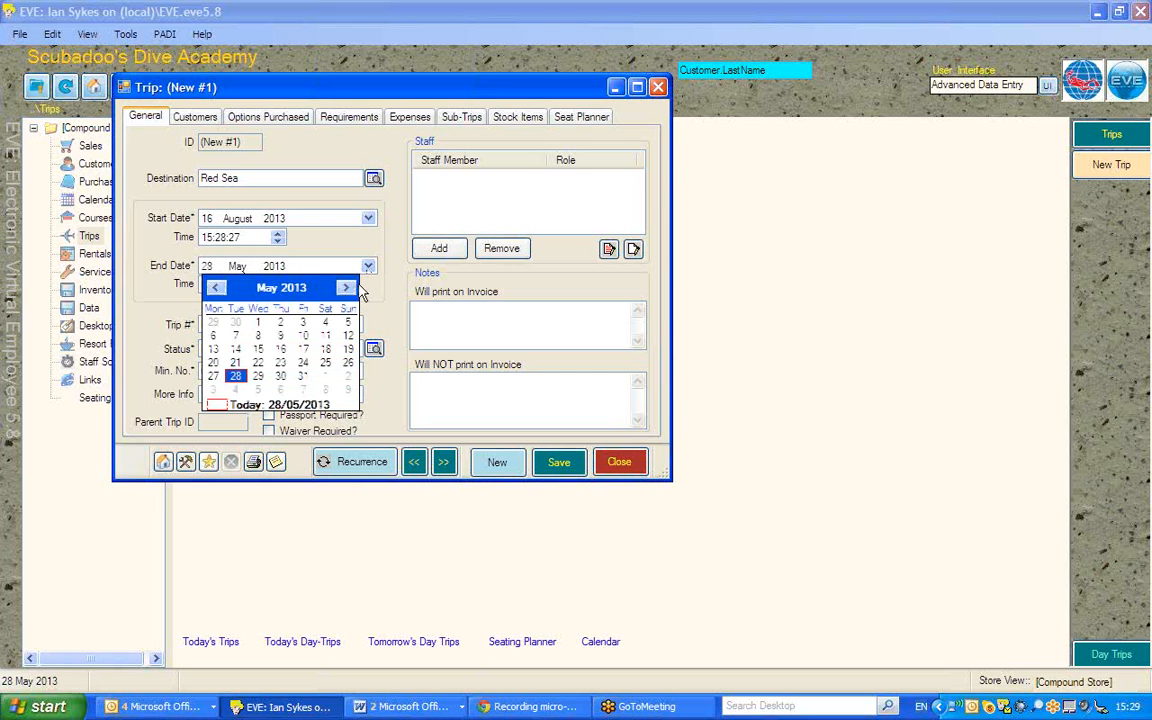
left_click(347, 288)
left_click(347, 288)
left_click(347, 288)
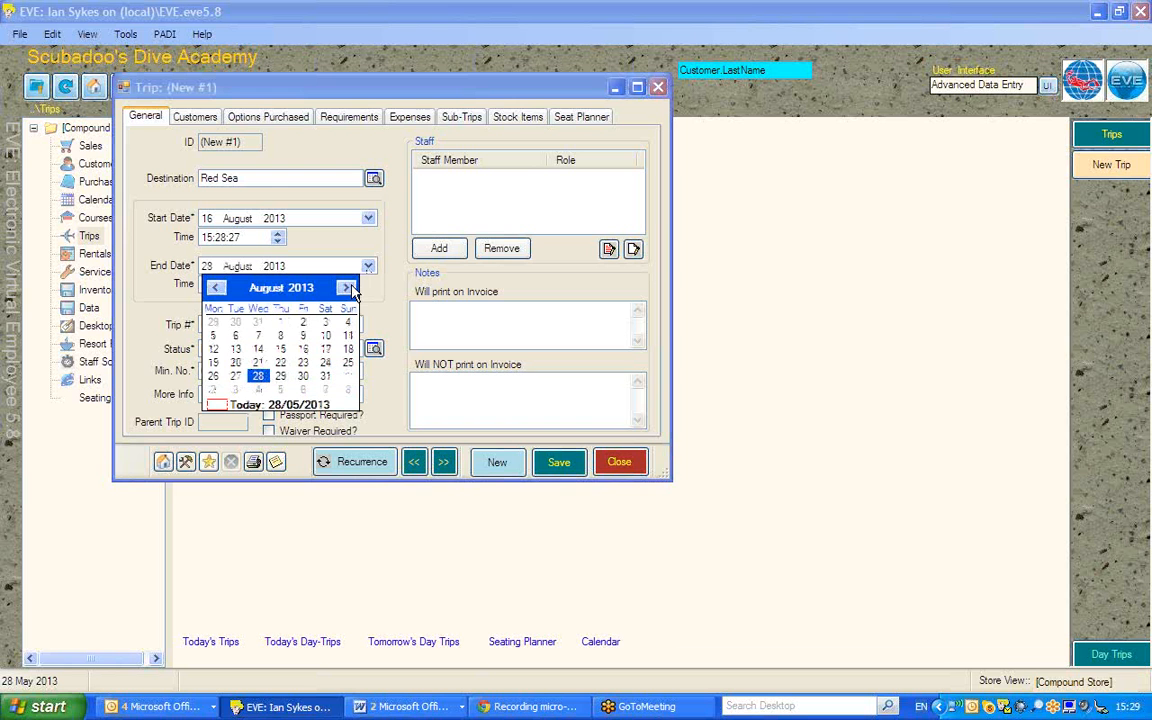
left_click(303, 362)
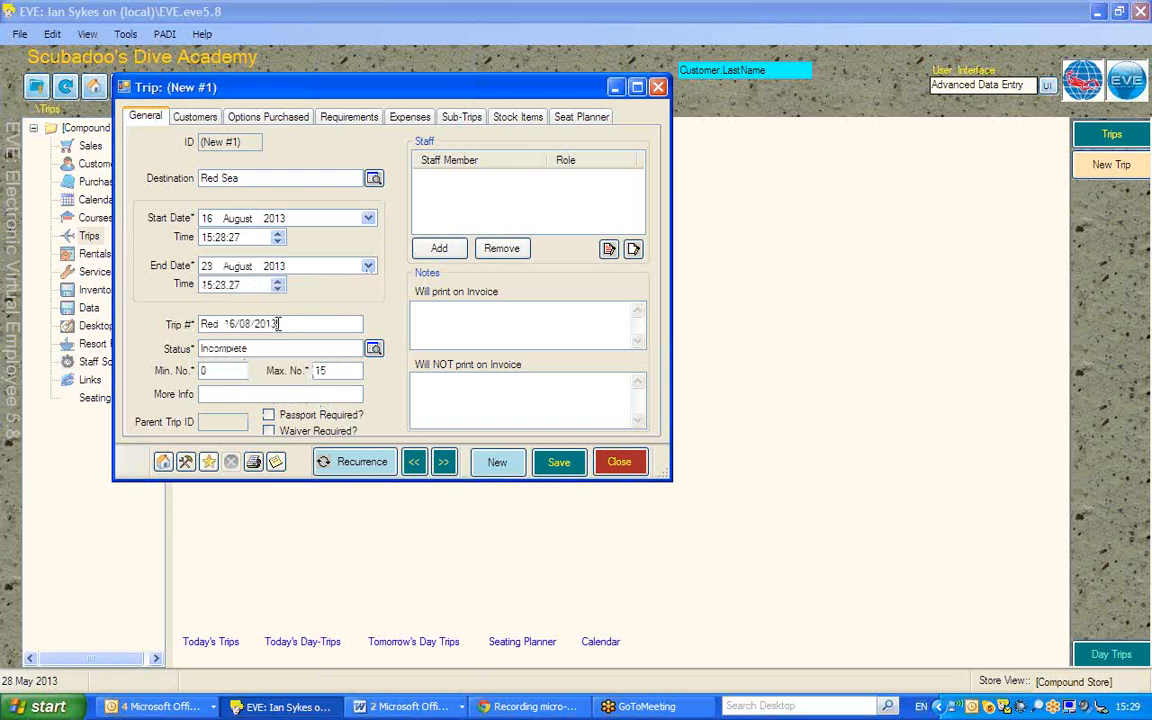
Step: Add two staff members to the trip from the staff list
left_click_drag(278, 323, 178, 324)
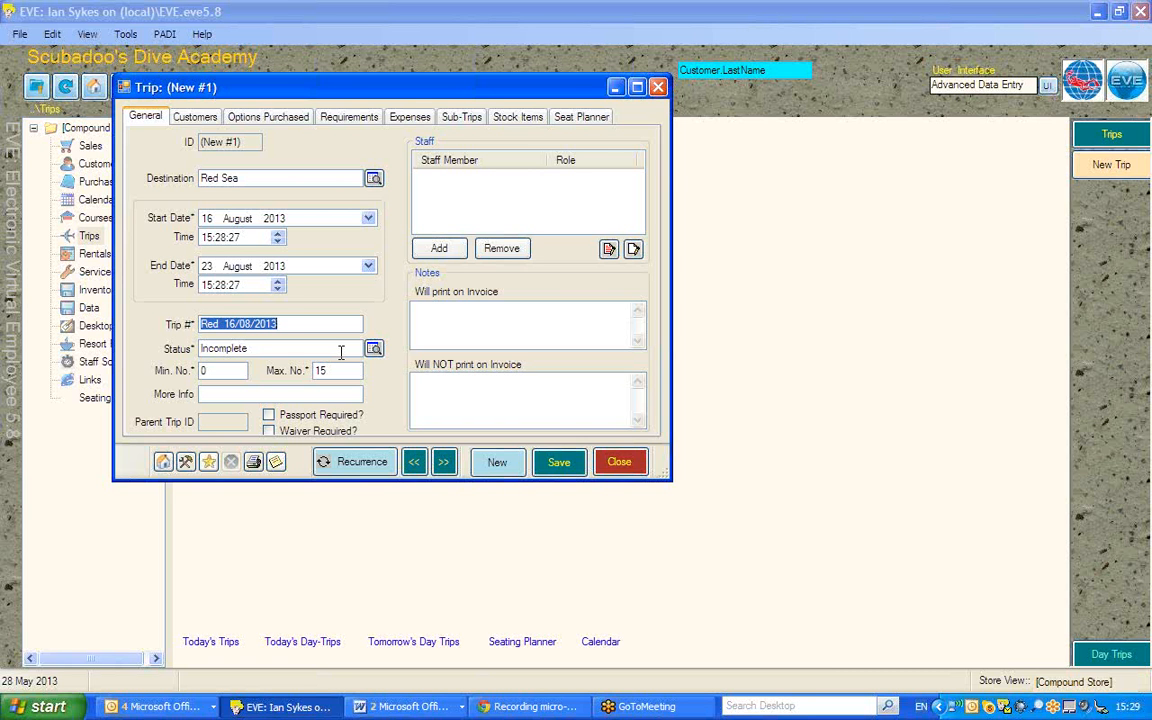
left_click(443, 249)
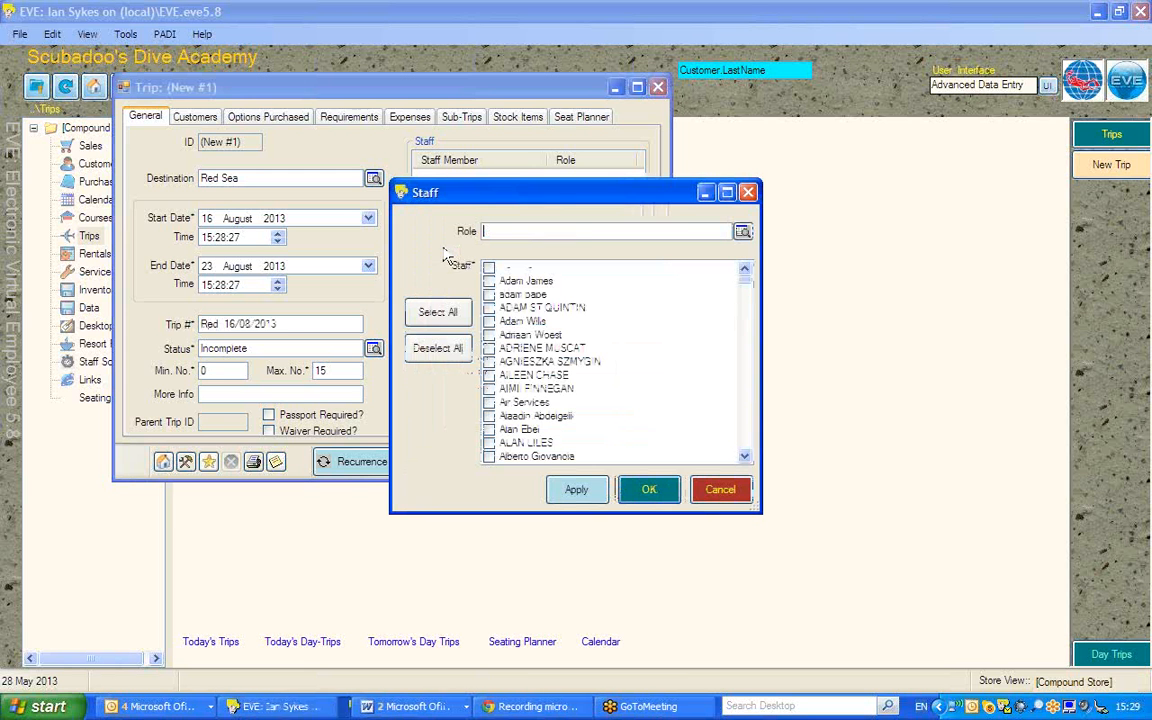
left_click(490, 282)
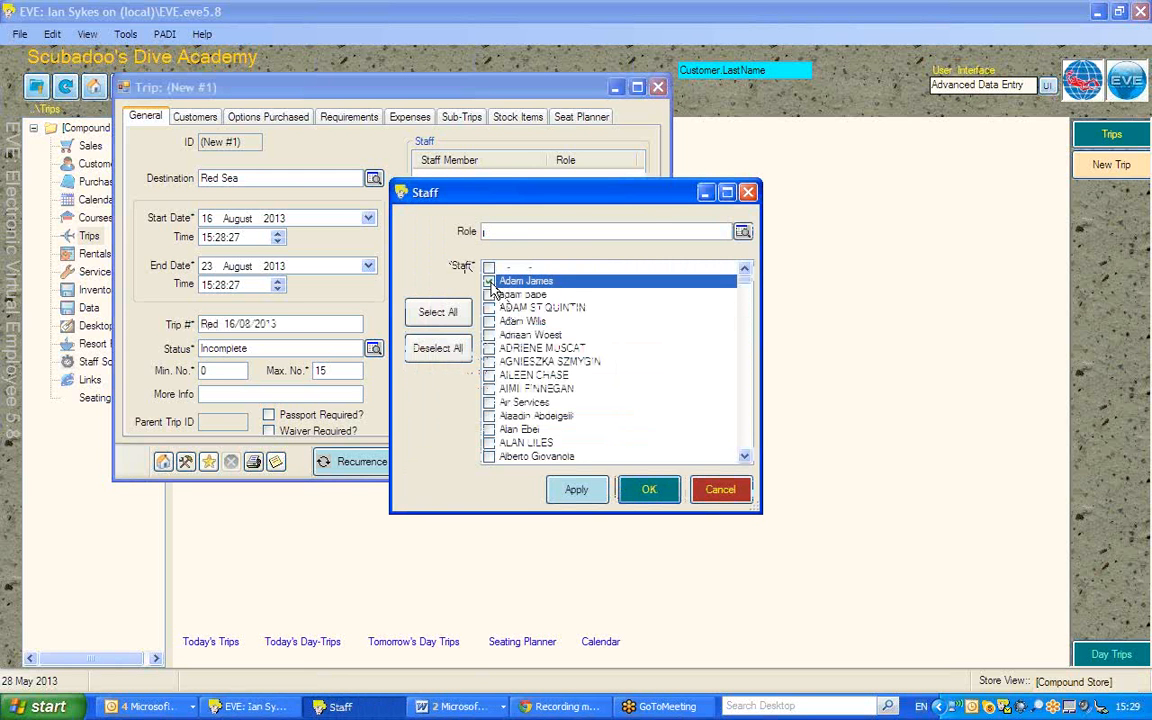
left_click(496, 349)
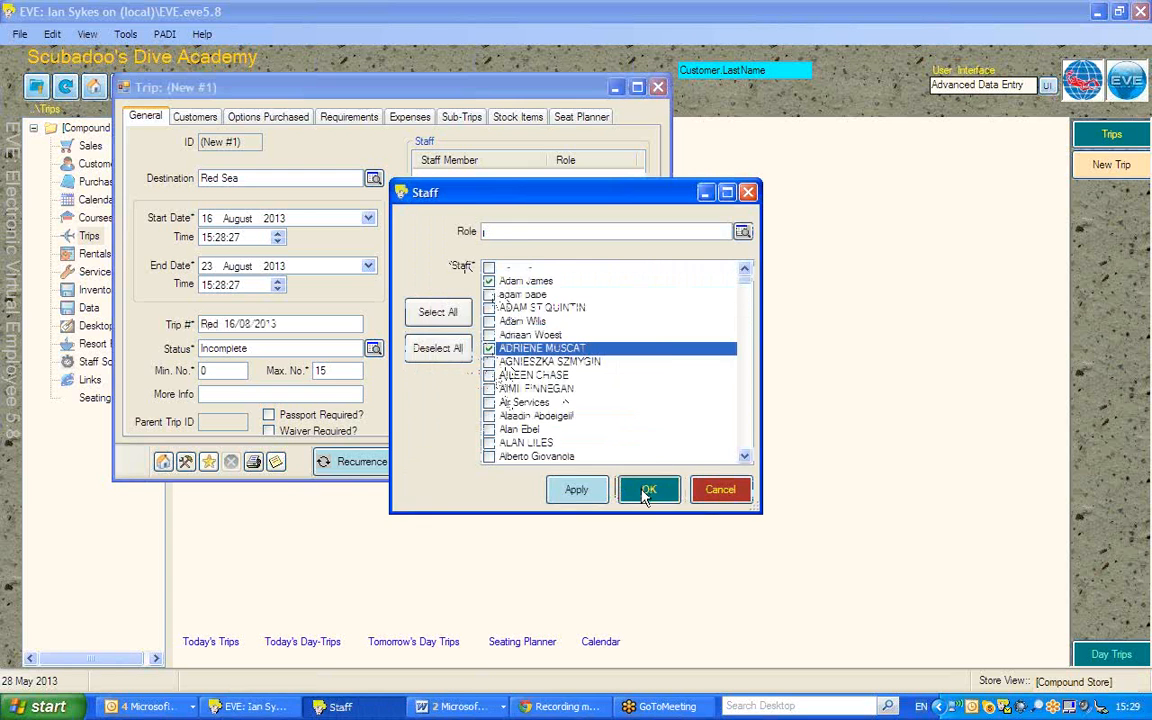
left_click(649, 489)
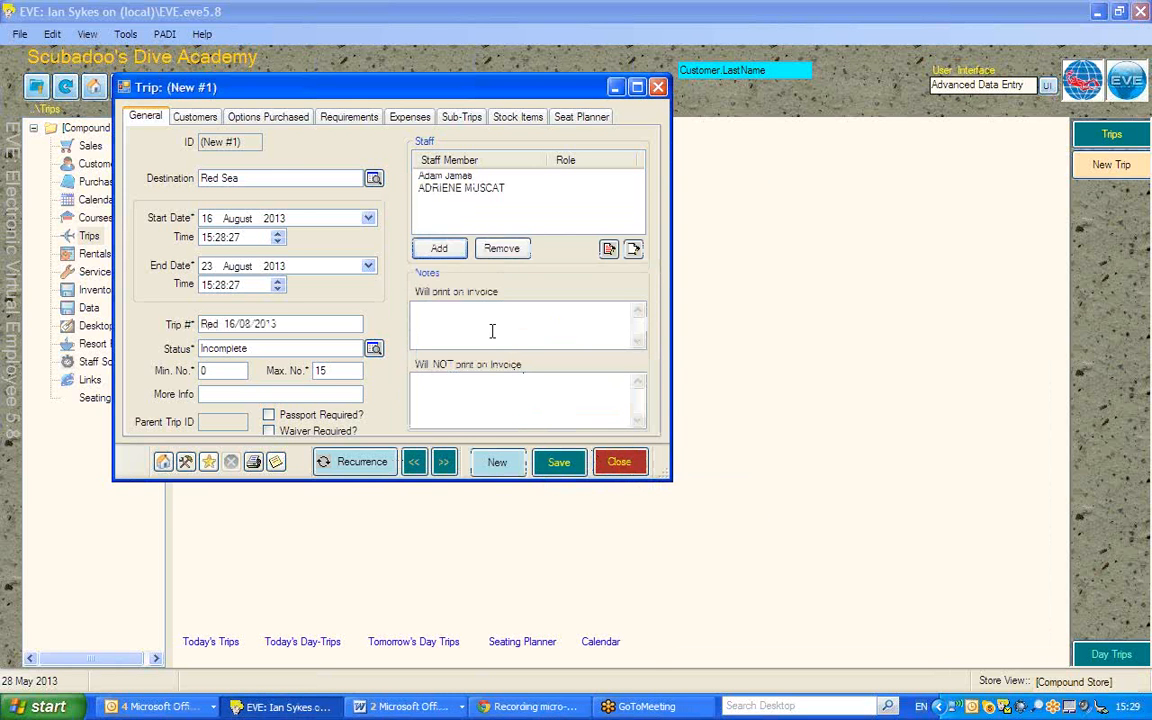
Step: Mark the trip as Passport Required and Waiver Required
left_click(445, 398)
left_click(424, 386)
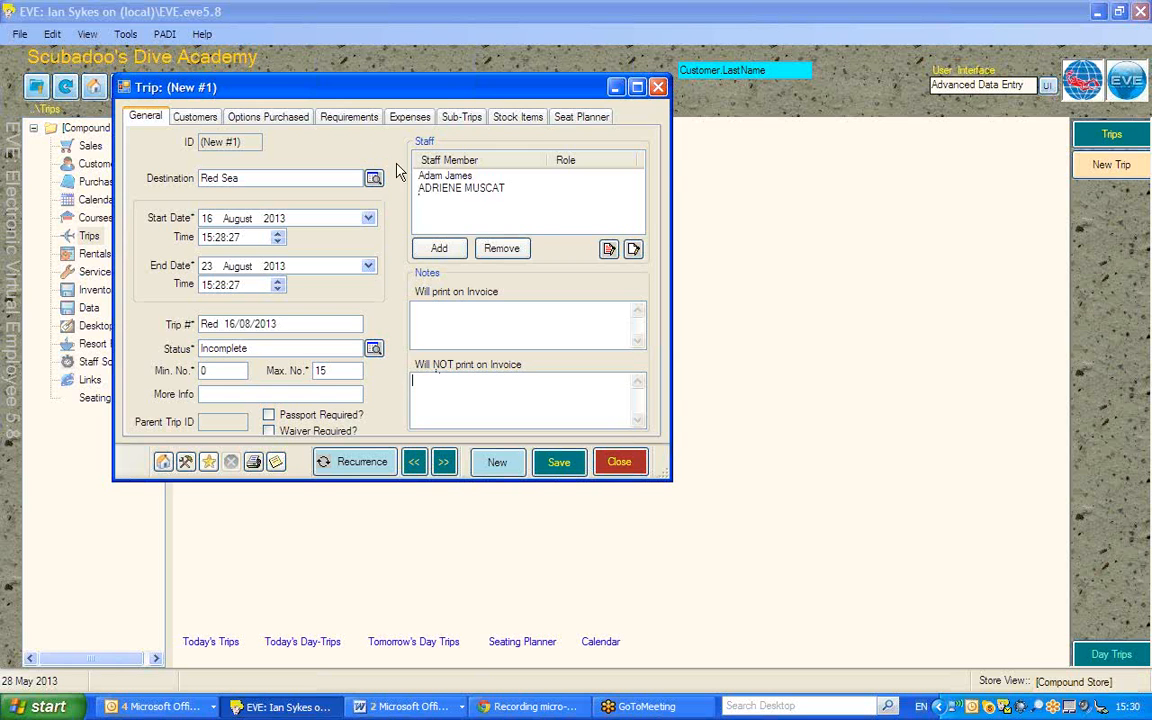
left_click_drag(305, 95, 412, 98)
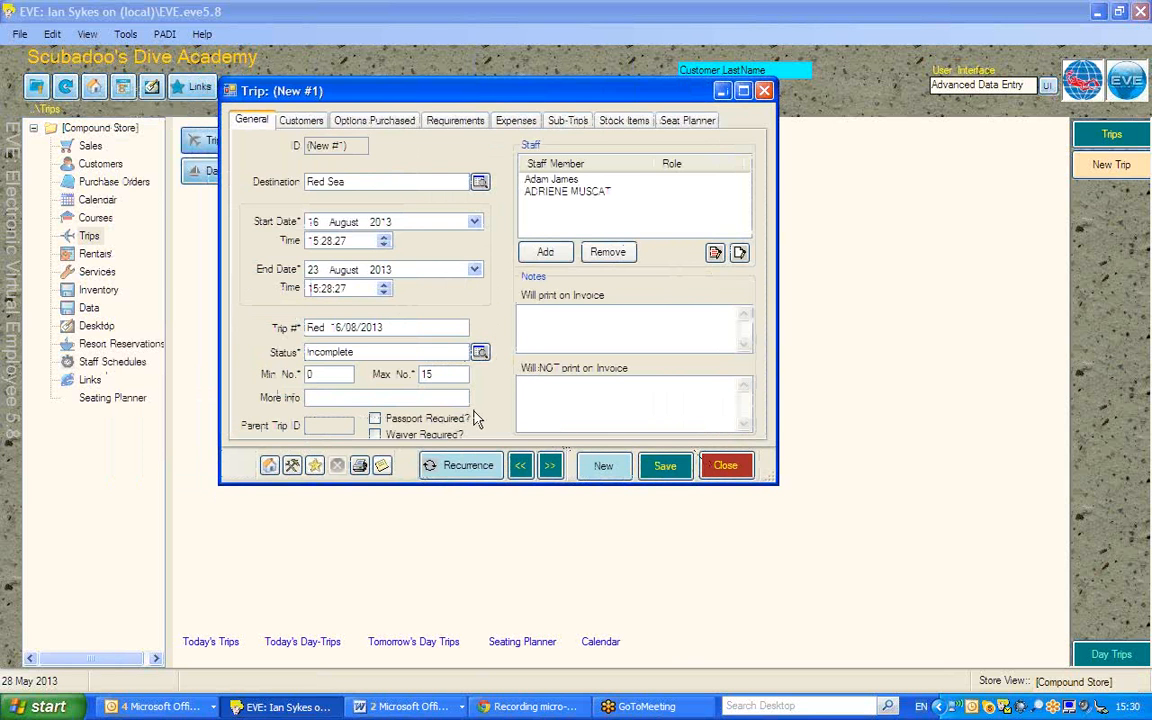
left_click(374, 419)
left_click(374, 434)
left_click_drag(463, 487, 450, 522)
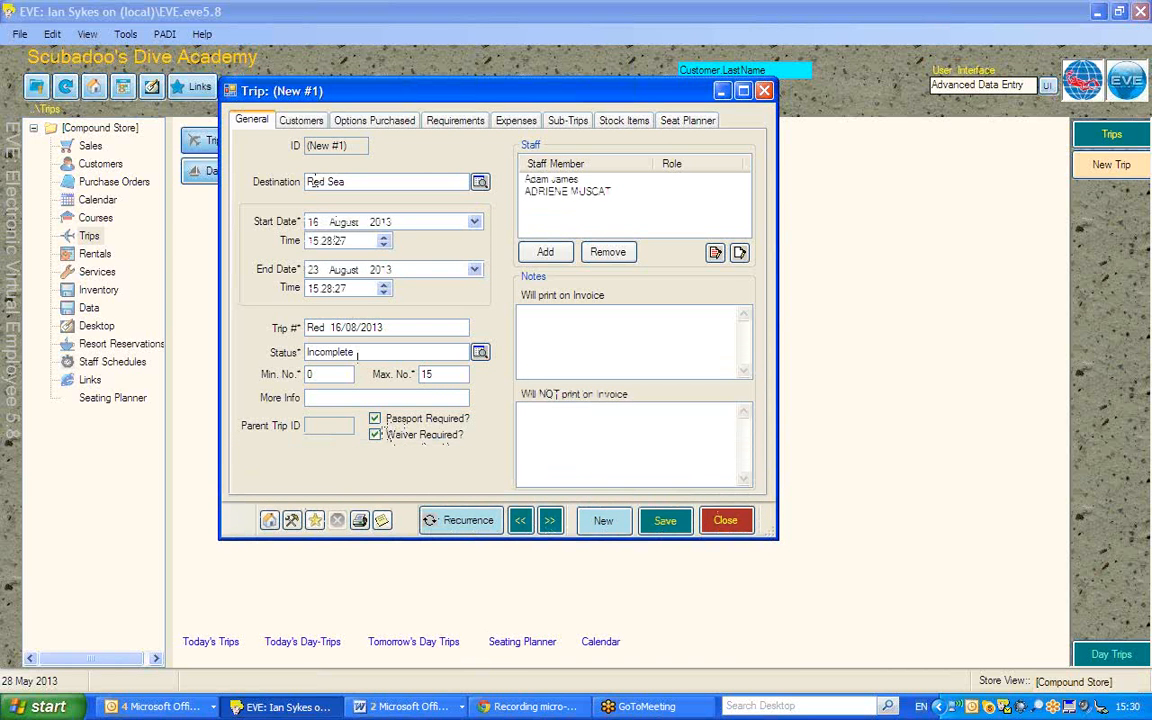
Step: Review the columns of the trip's customer list
left_click(296, 120)
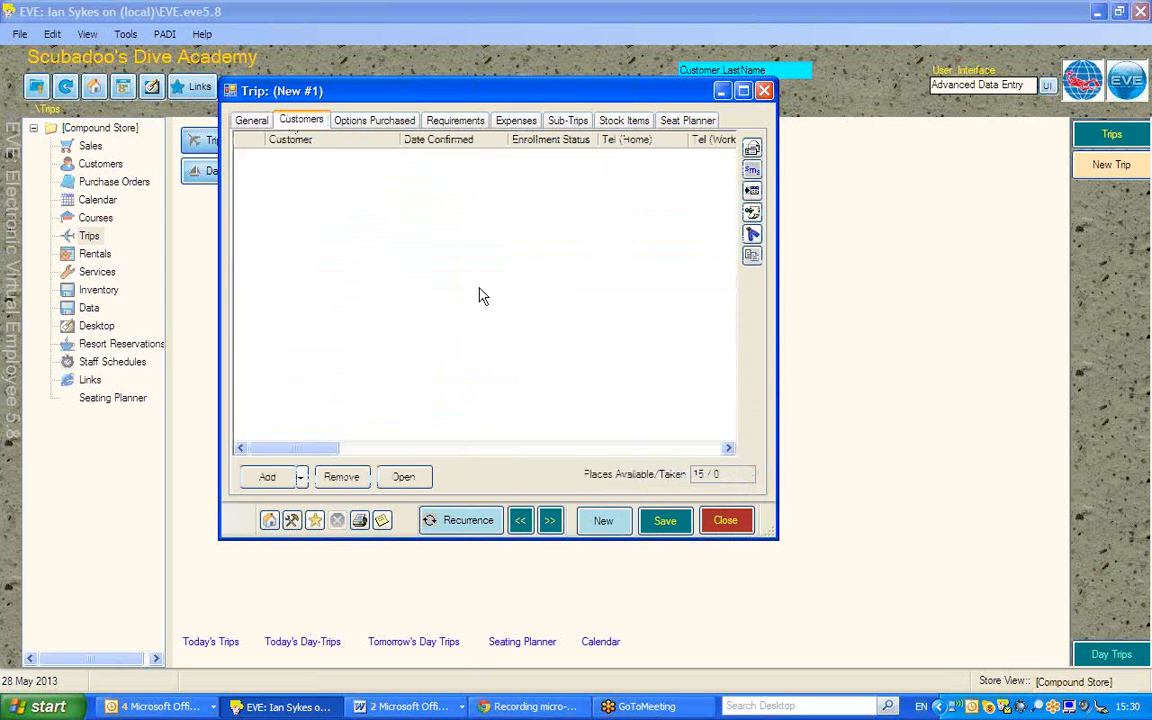
left_click(637, 448)
left_click(637, 448)
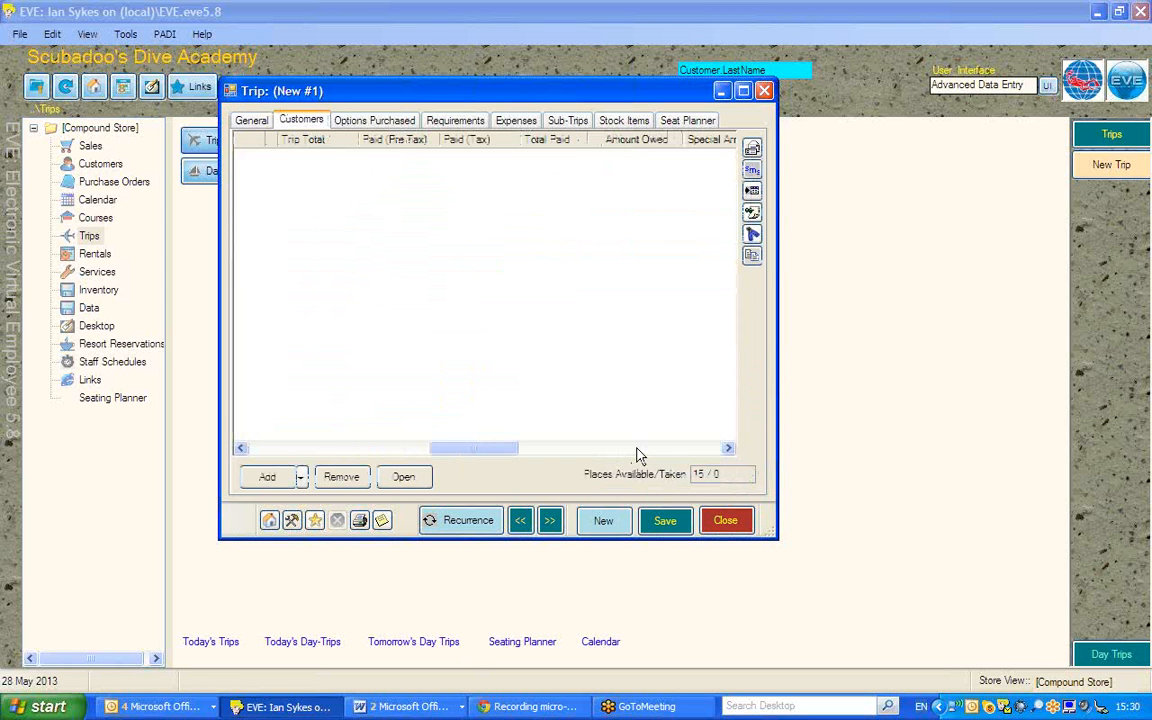
left_click(637, 449)
left_click(659, 449)
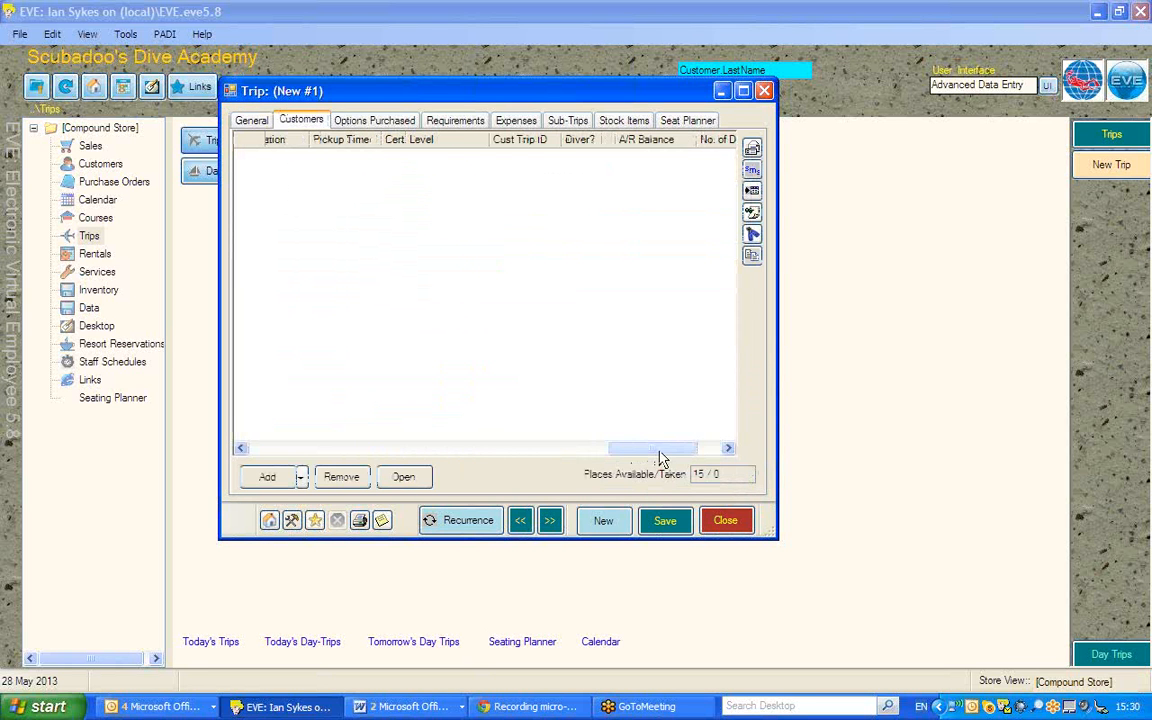
left_click_drag(658, 453, 296, 419)
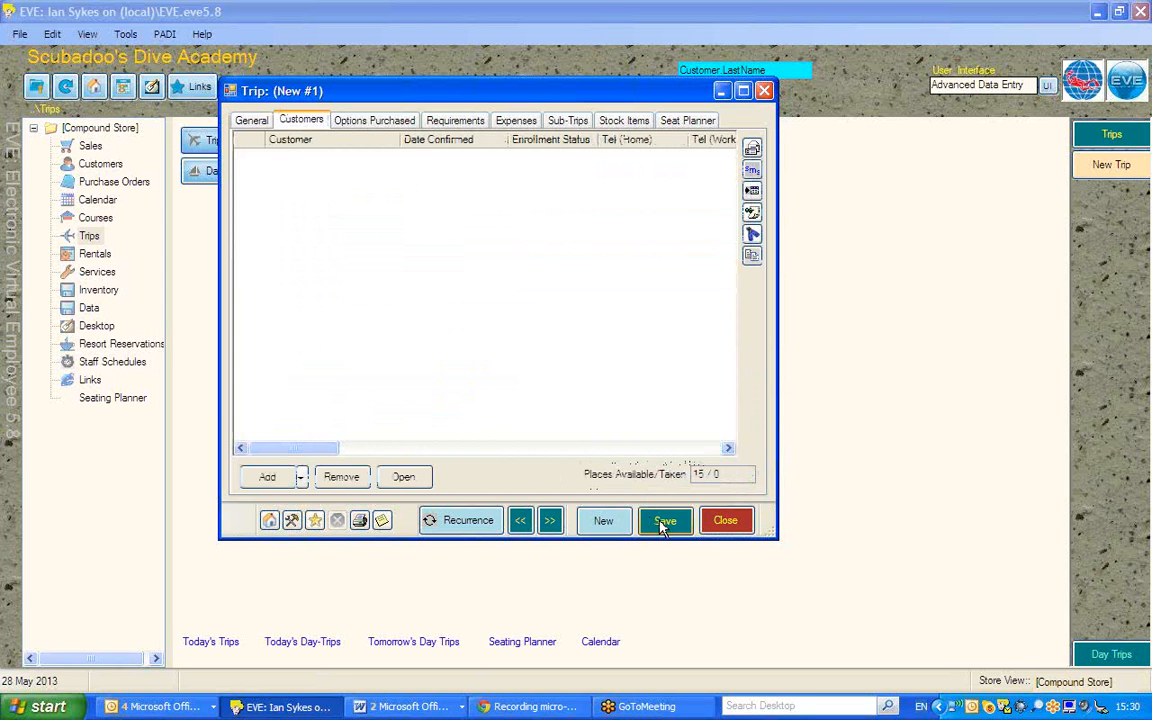
Step: Save the trip and close its window
left_click(238, 121)
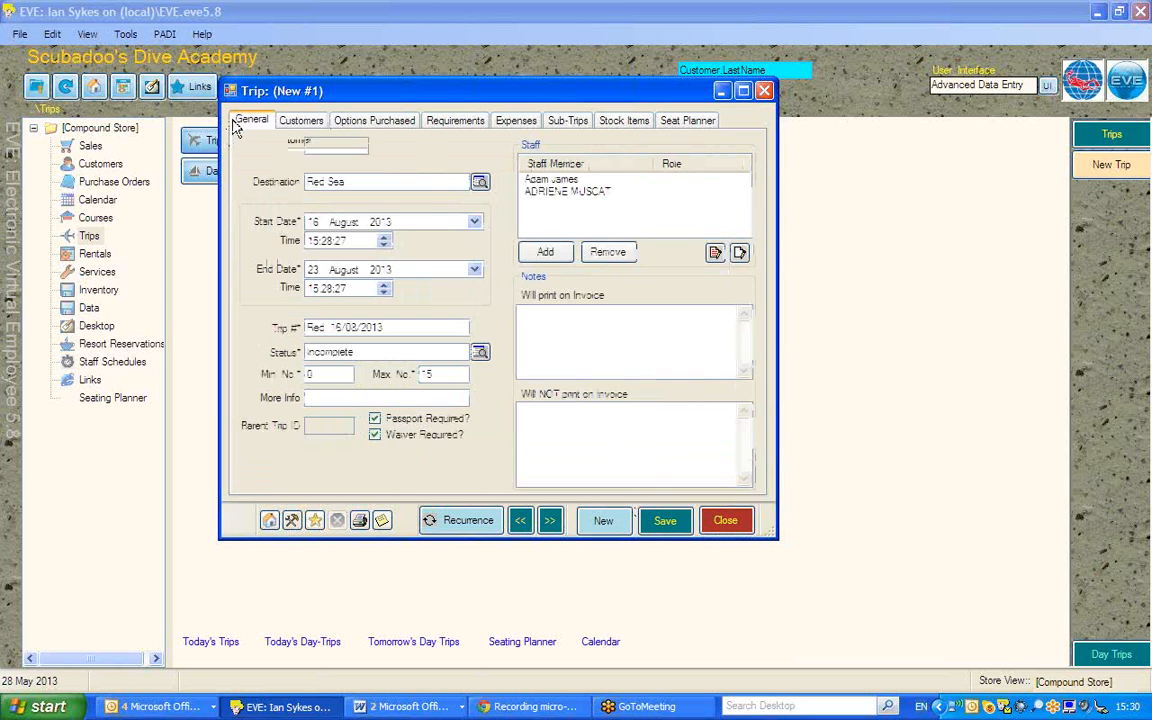
left_click(664, 522)
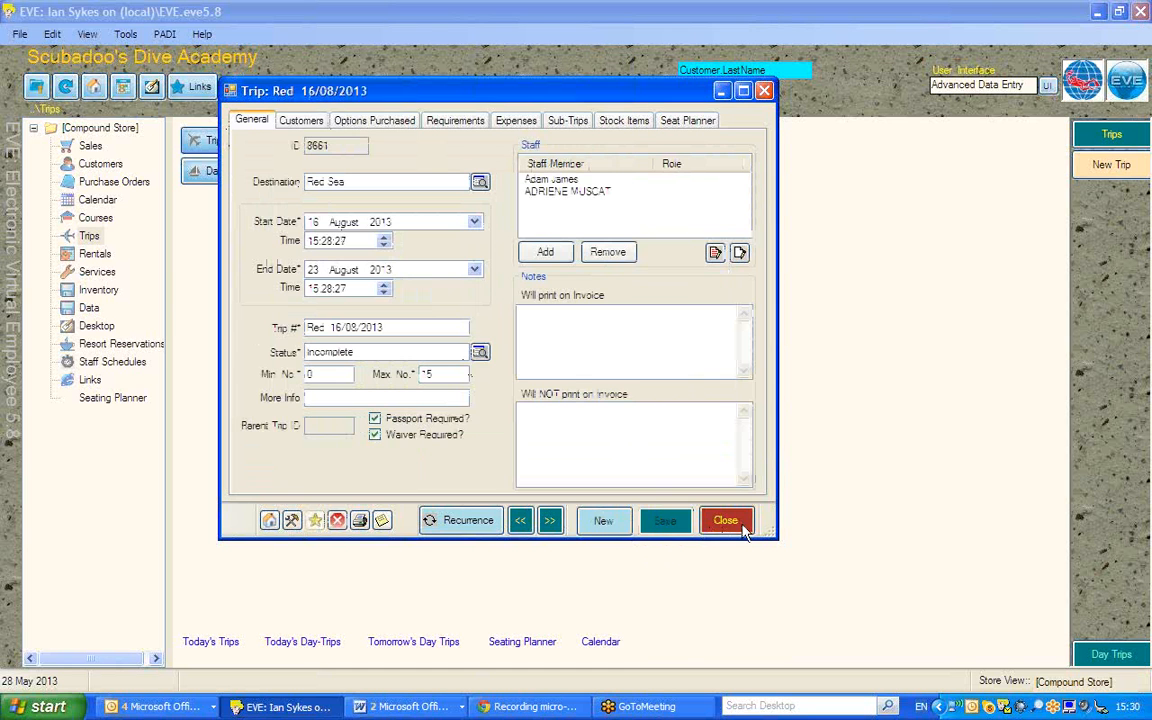
left_click(712, 526)
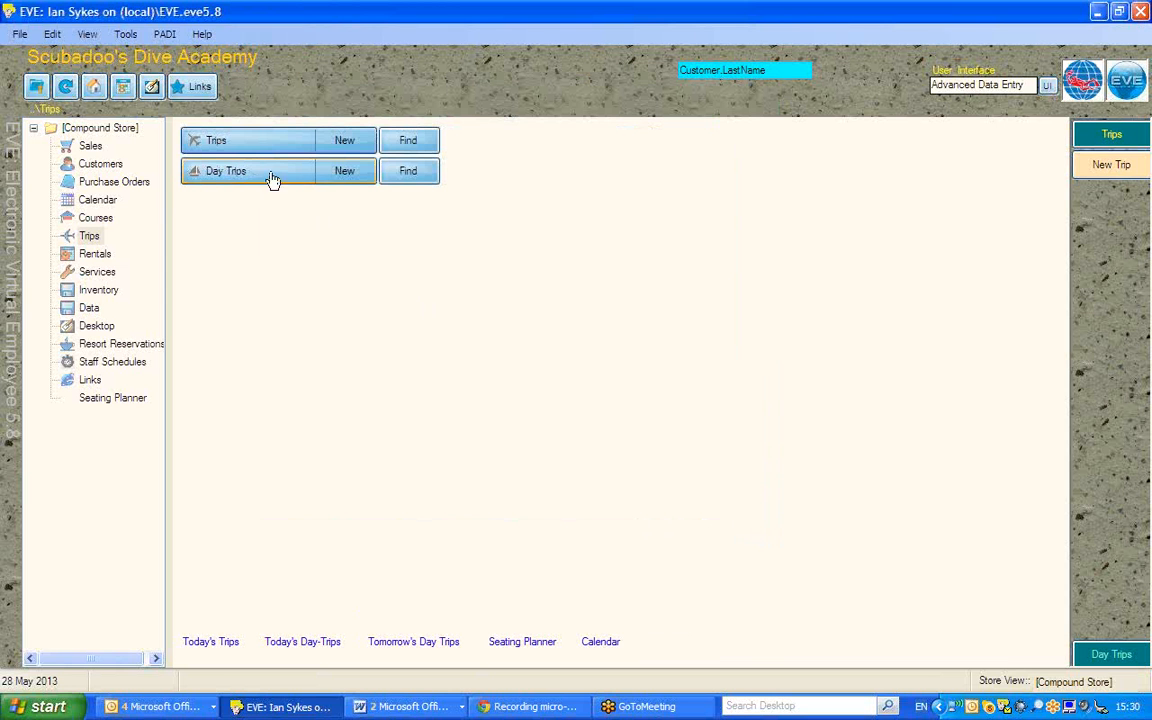
Step: Start a new day trip with boat Cape Dive 1 and destination CORNWALL
left_click(341, 177)
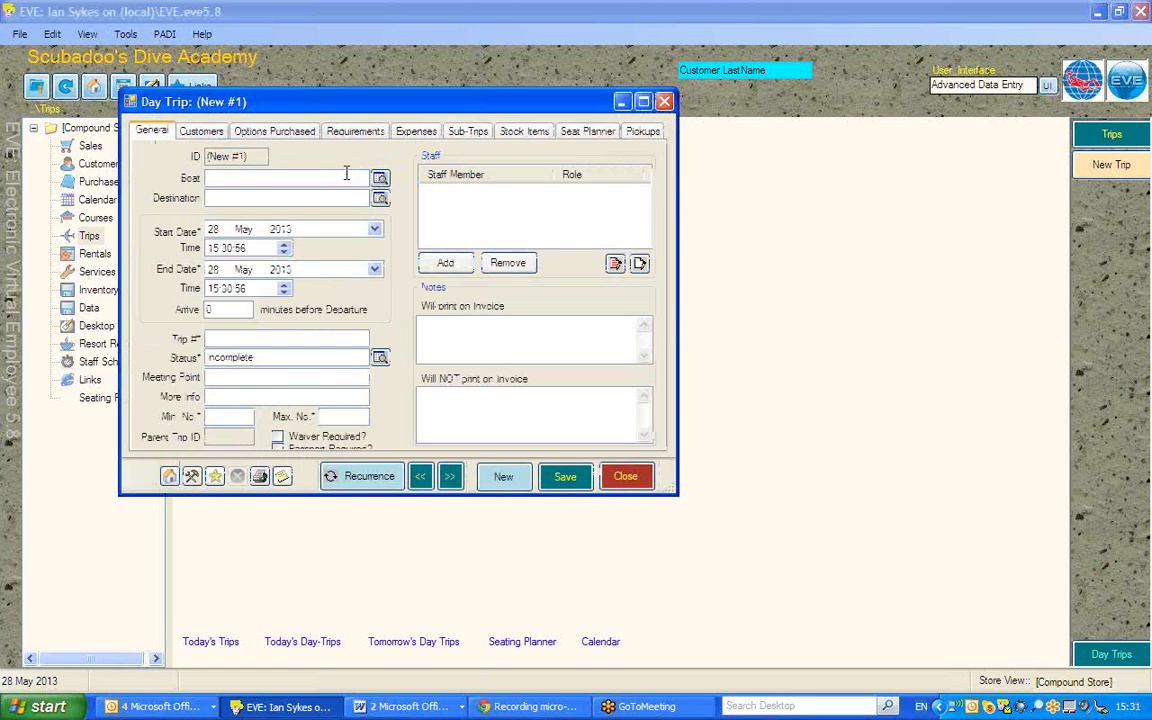
left_click_drag(370, 100, 431, 97)
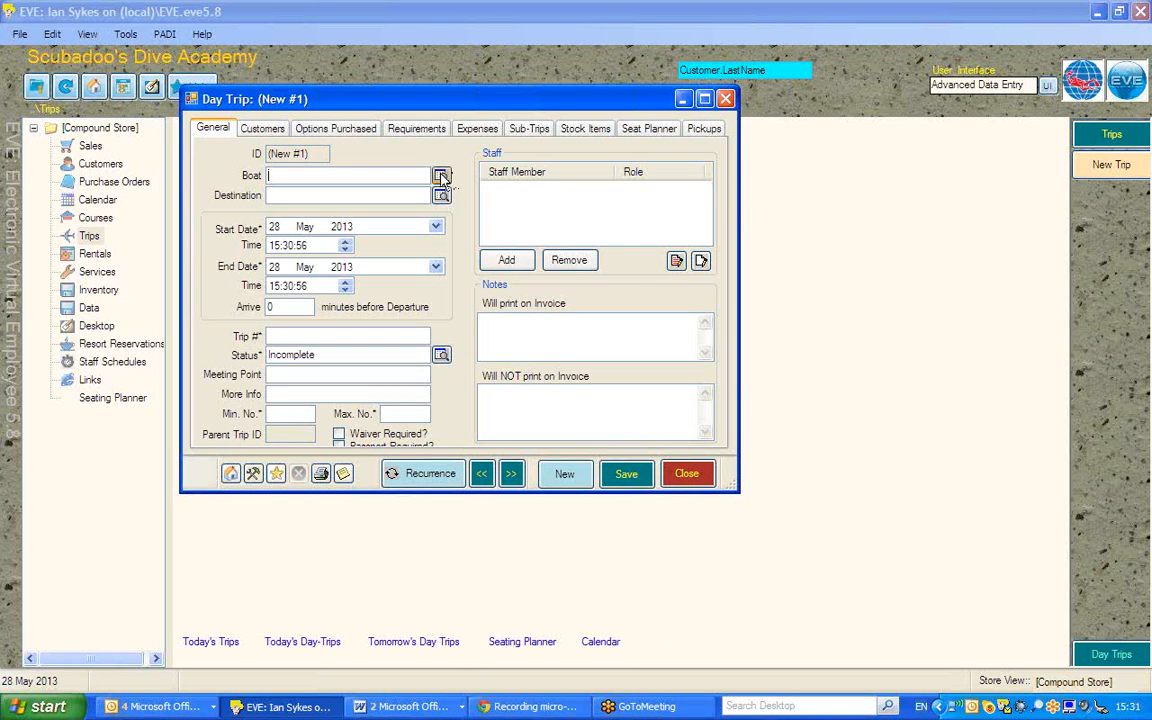
left_click(441, 177)
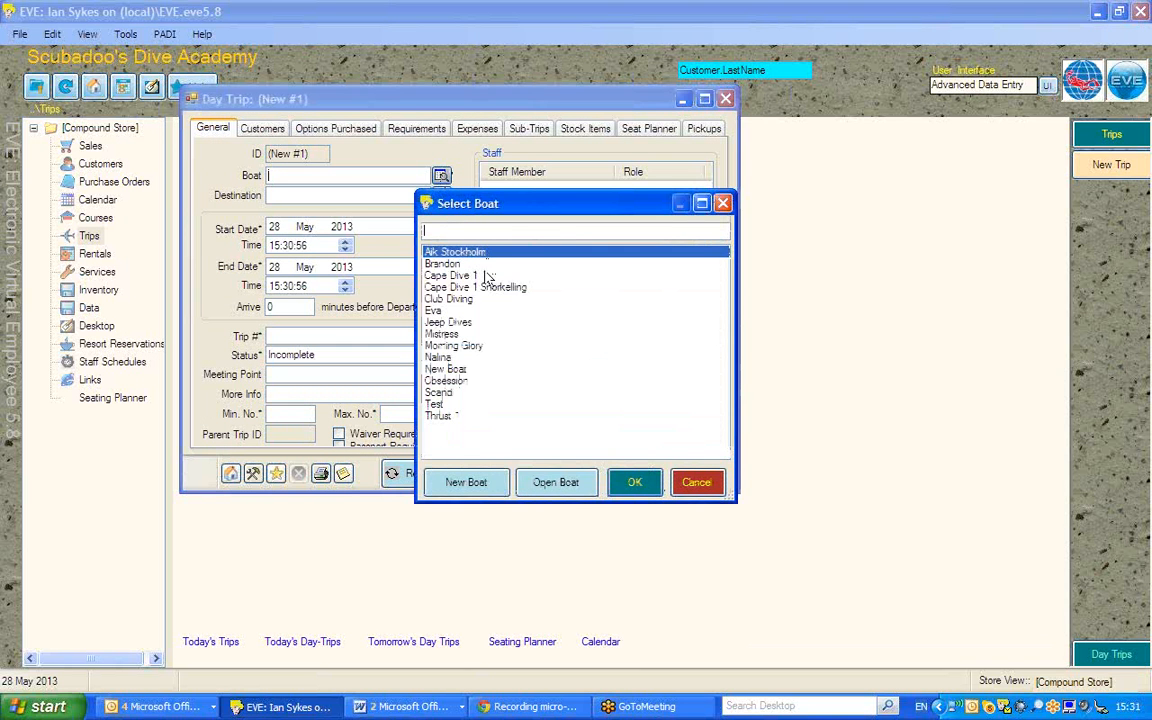
double_click(444, 276)
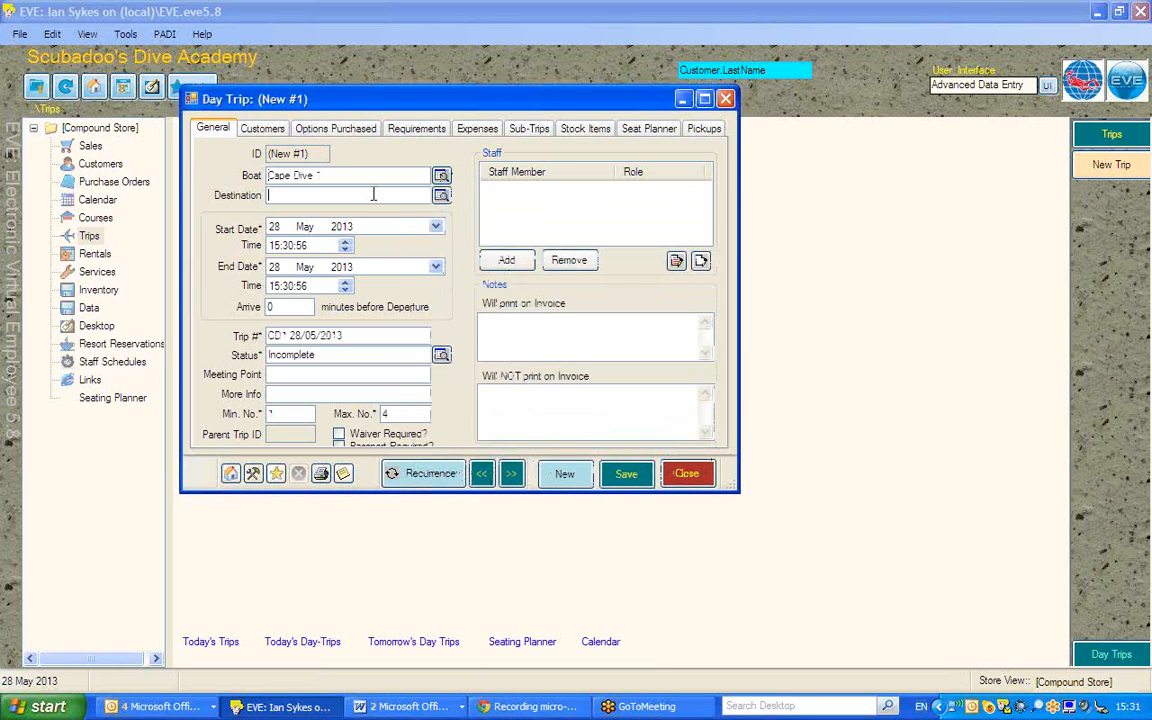
left_click(441, 195)
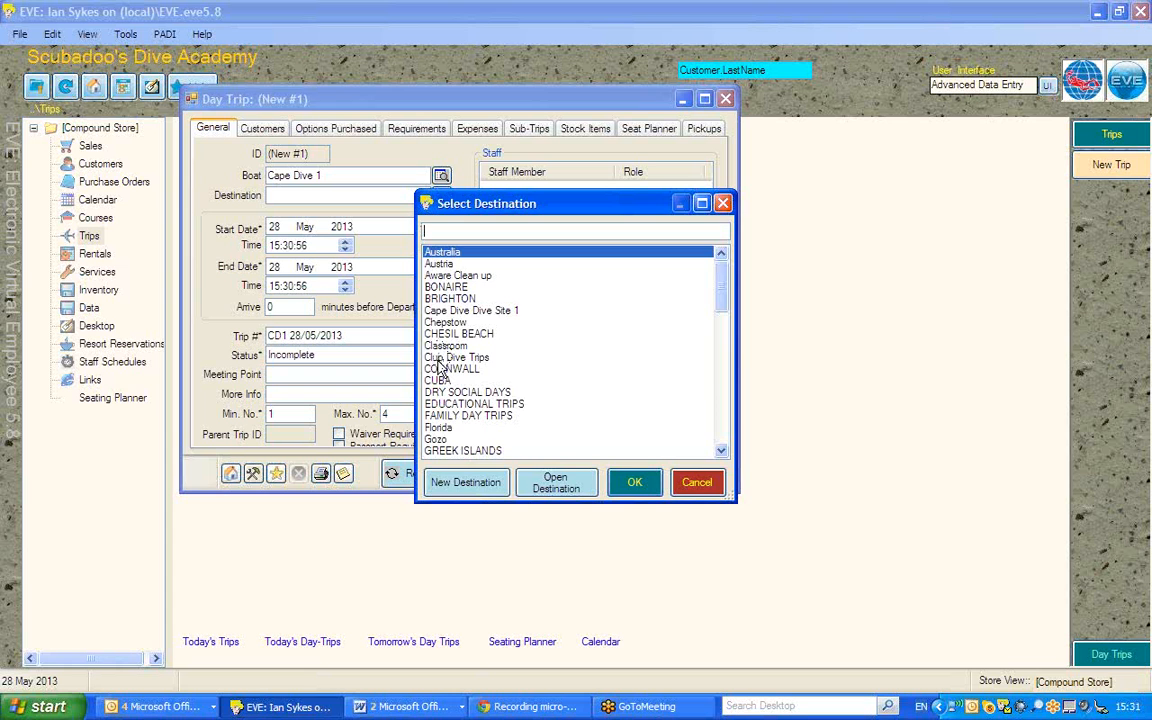
double_click(440, 369)
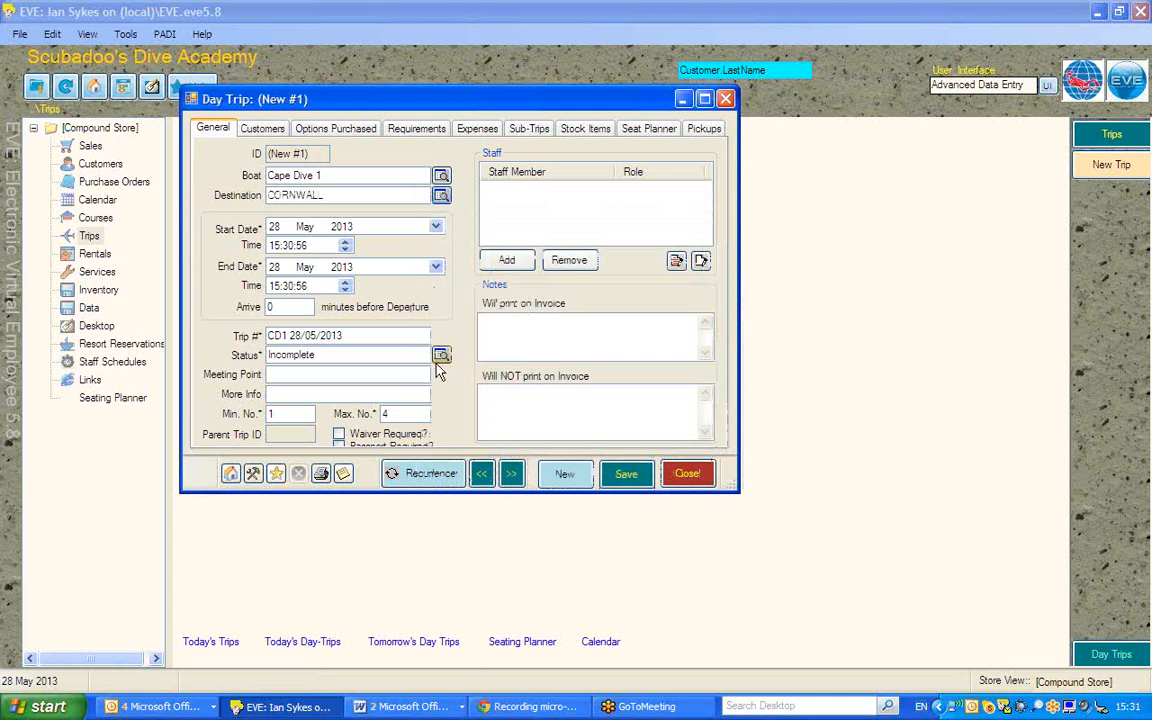
Step: Set the day trip's start date to 30 May 2013 and start time to 09:00:00
left_click(275, 228)
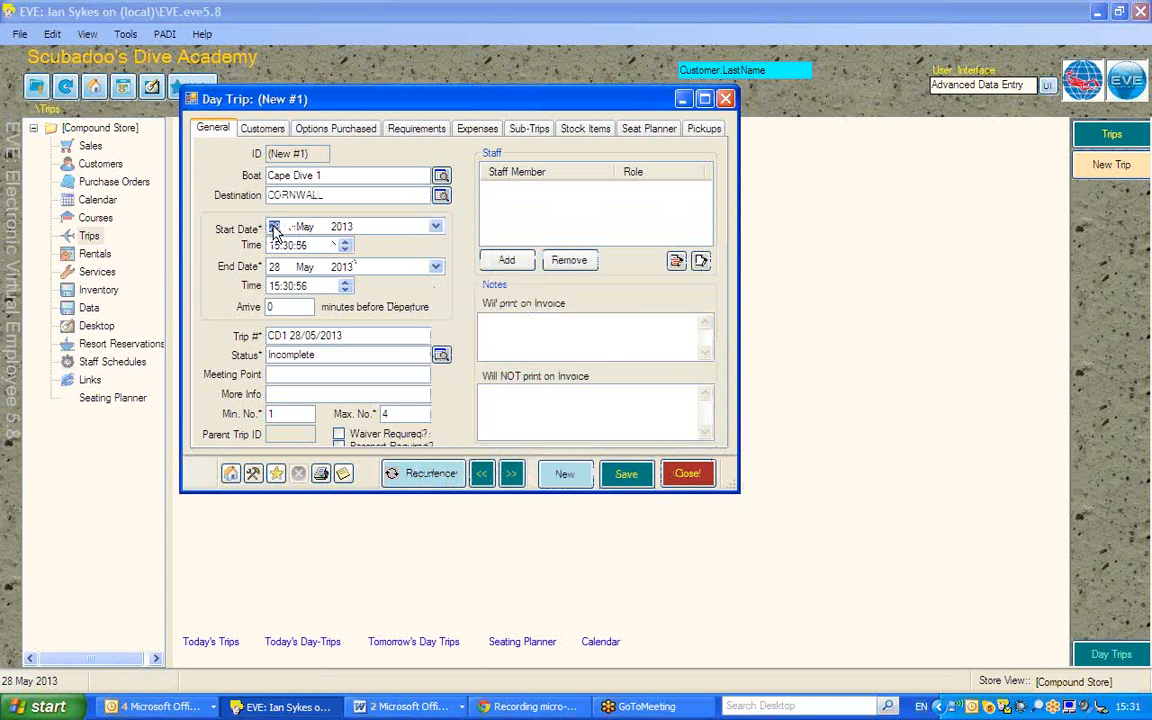
type("30")
left_click(275, 246)
type("09:")
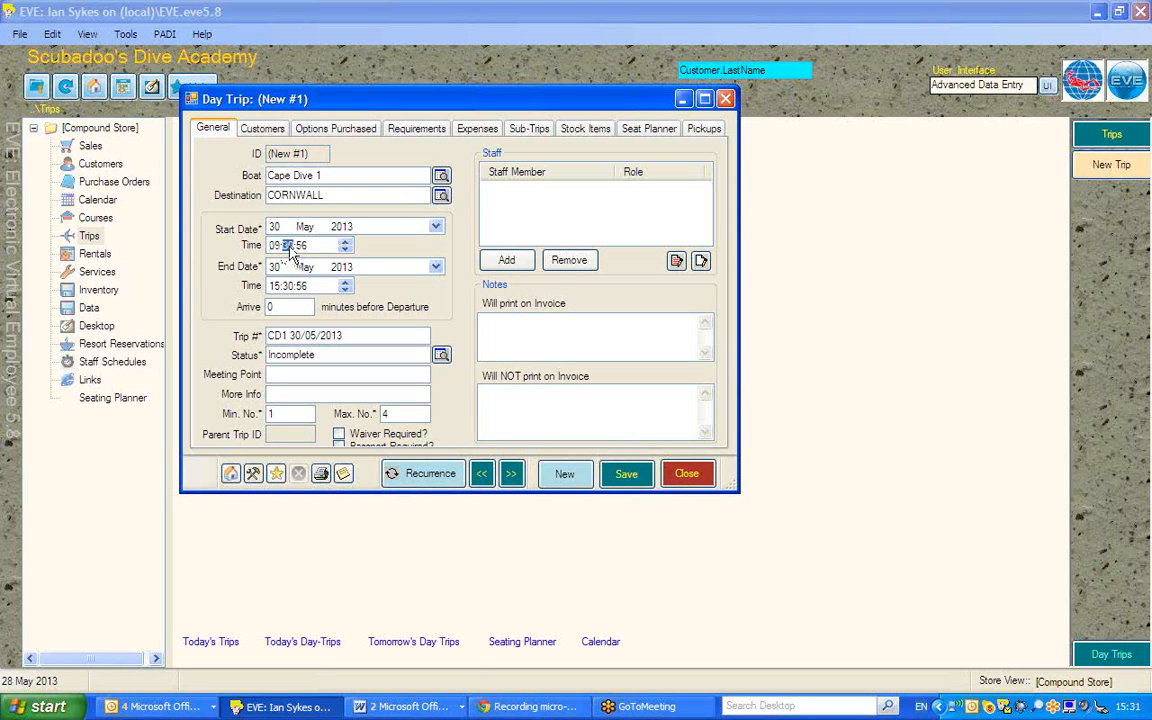
type("00:00")
Step: Set arrival to 60 minutes before departure and the meeting point to Jetty
left_click(285, 307)
left_click_drag(284, 307, 208, 308)
type("60")
left_click(288, 374)
key("Tab")
key("Tab")
key("Tab")
left_click_drag(372, 497, 372, 535)
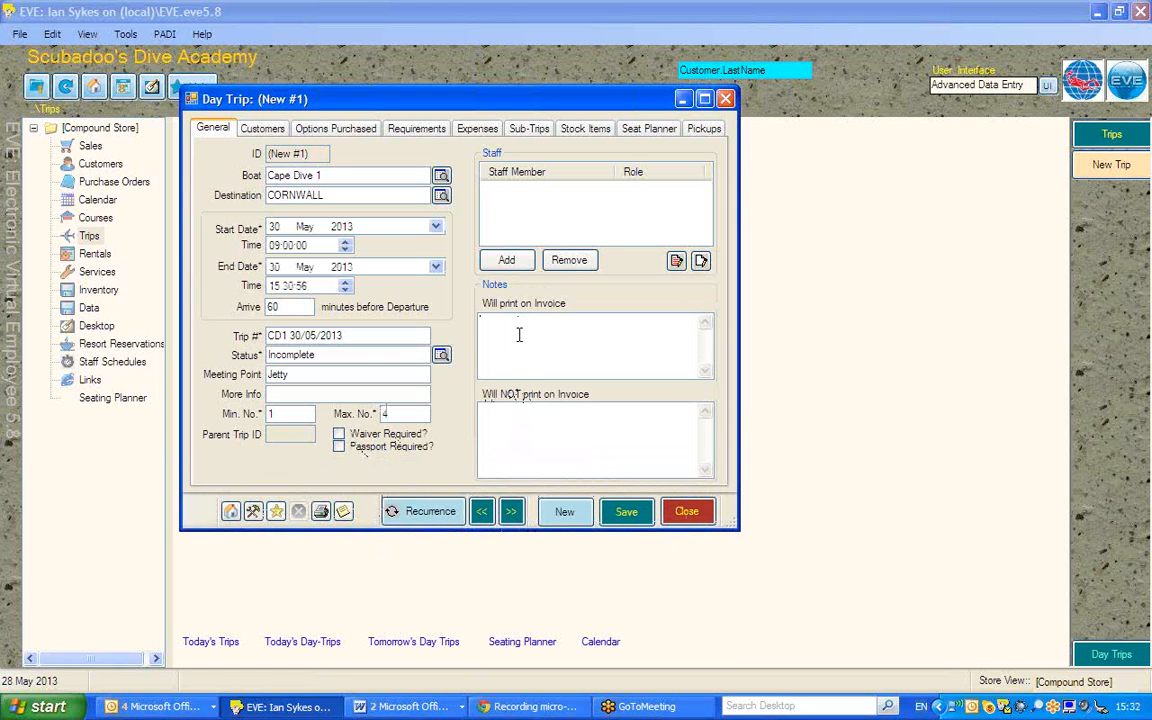
Step: Assign a staff member to the day trip and save the day trip
left_click(507, 260)
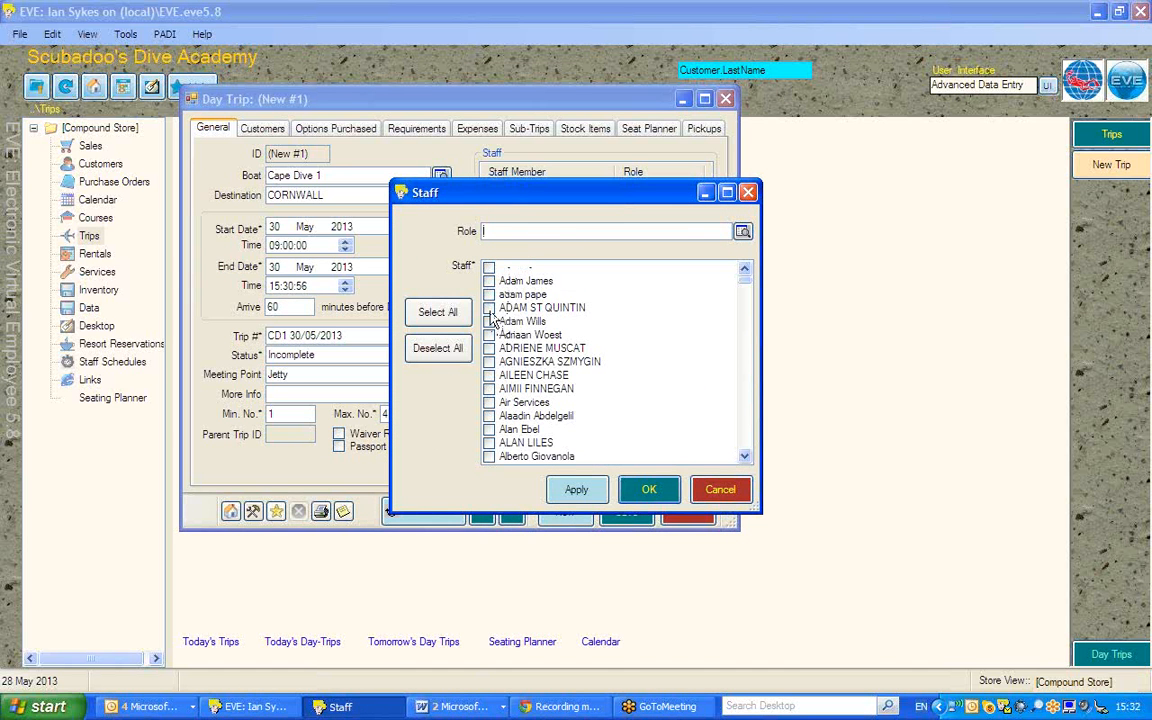
left_click(489, 308)
left_click(649, 489)
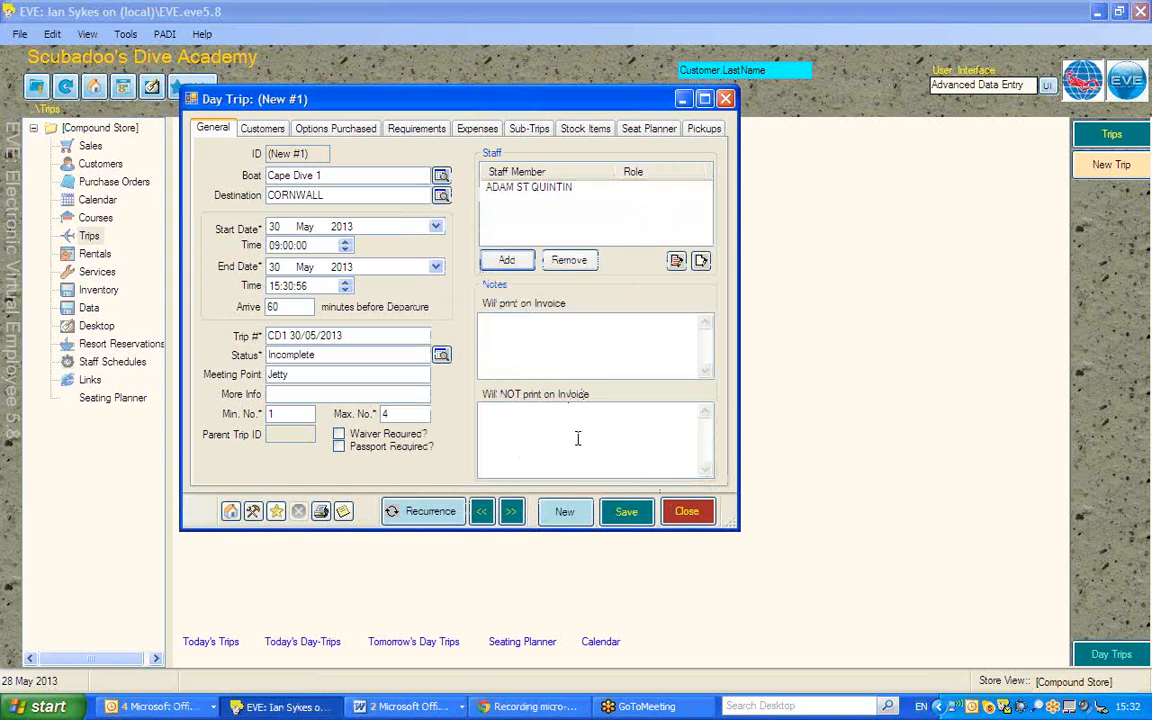
left_click(627, 513)
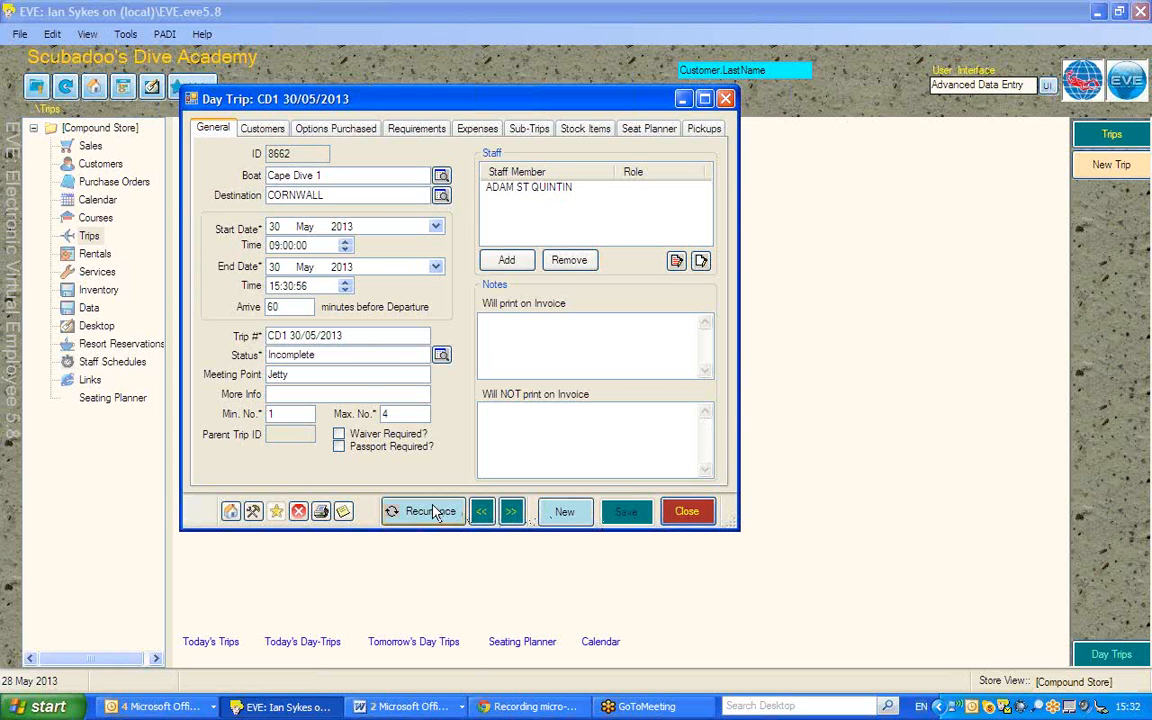
Step: Open the recurrence settings and set the recurrence range from 31 May 2013 to 28 May 2014
left_click(430, 512)
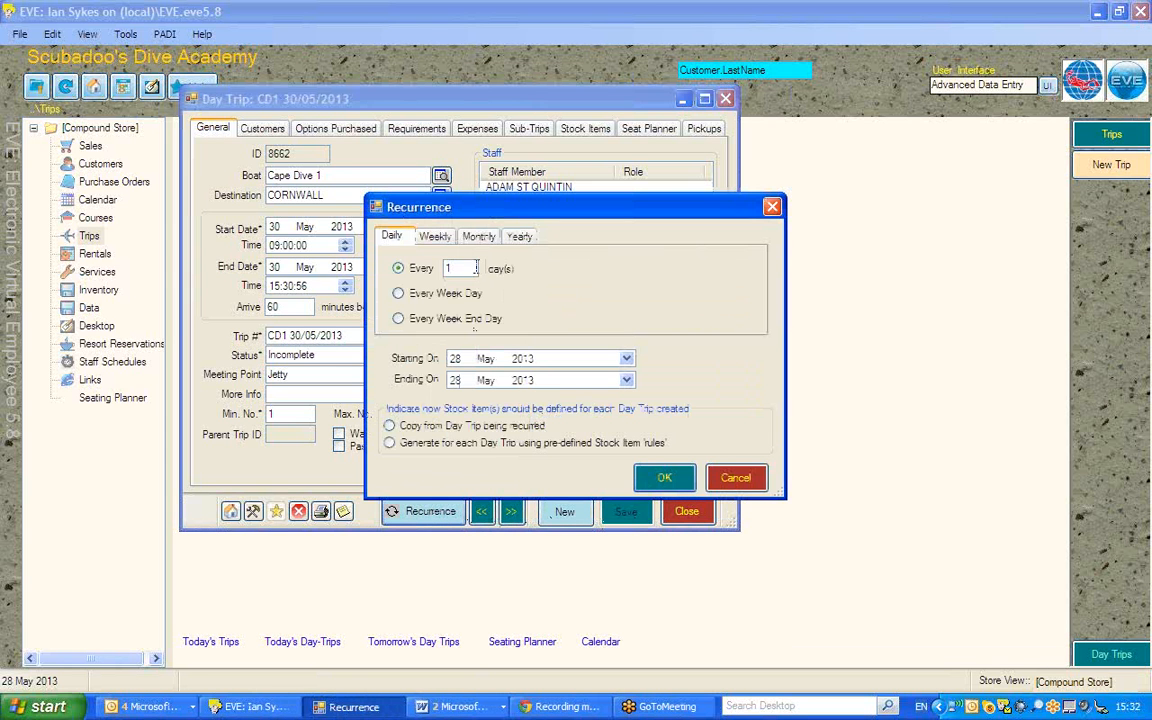
left_click(455, 359)
left_click(455, 380)
left_click(523, 381)
left_click(463, 270)
Step: Make the trip recur every 1 week on Thursday, generating stock items from pre-defined rules, and confirm
left_click(435, 239)
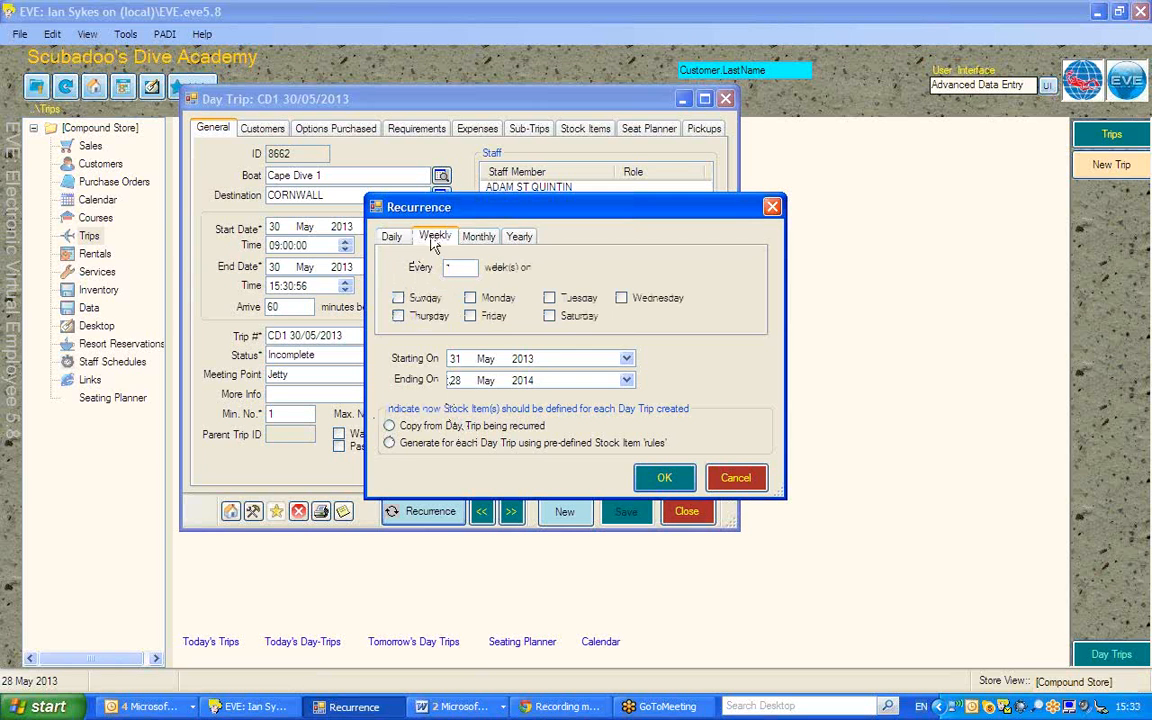
double_click(471, 267)
left_click(398, 316)
left_click(477, 238)
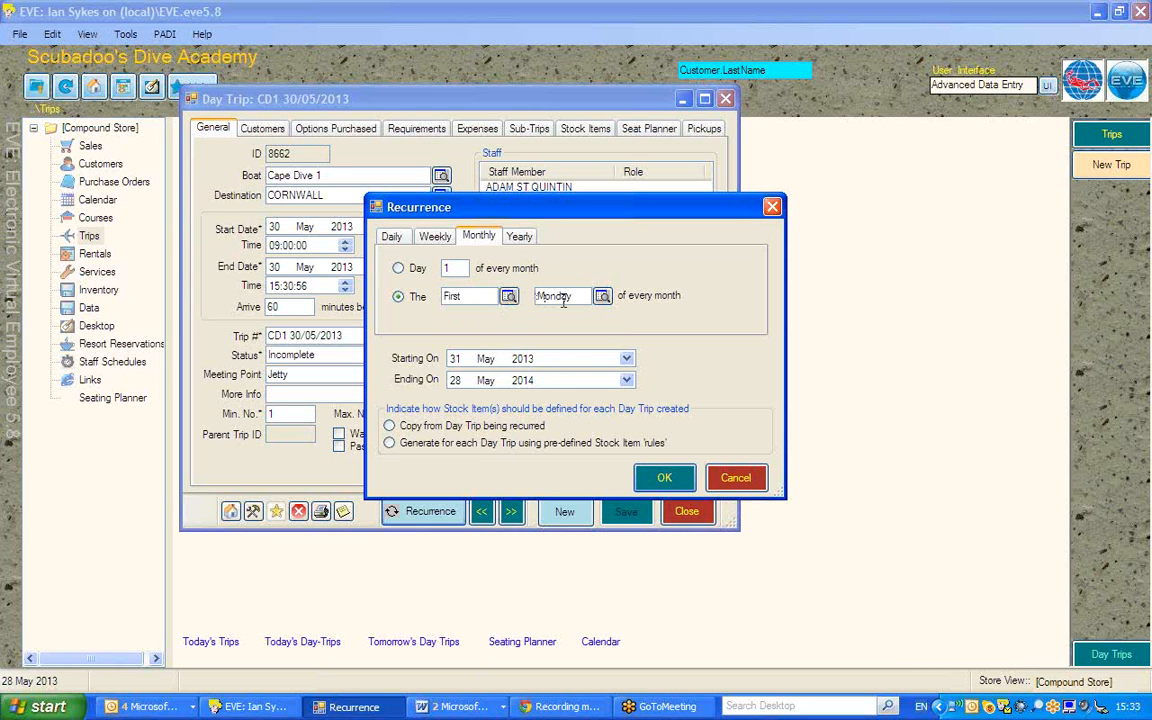
left_click(518, 238)
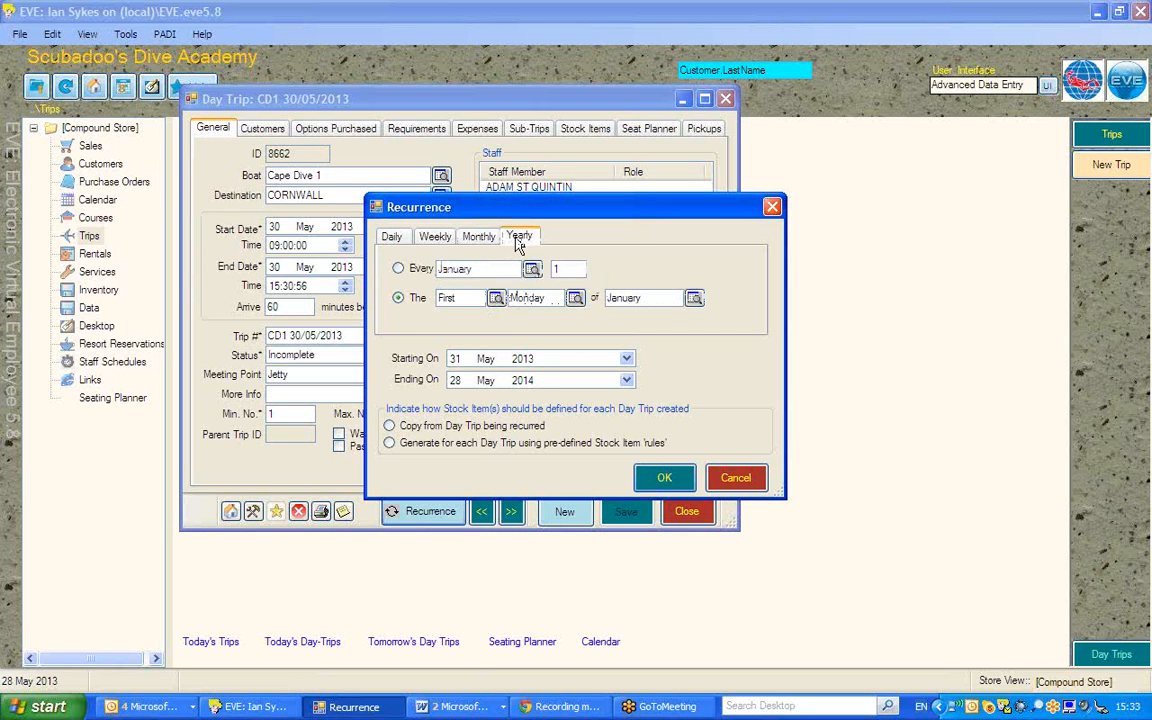
left_click(434, 238)
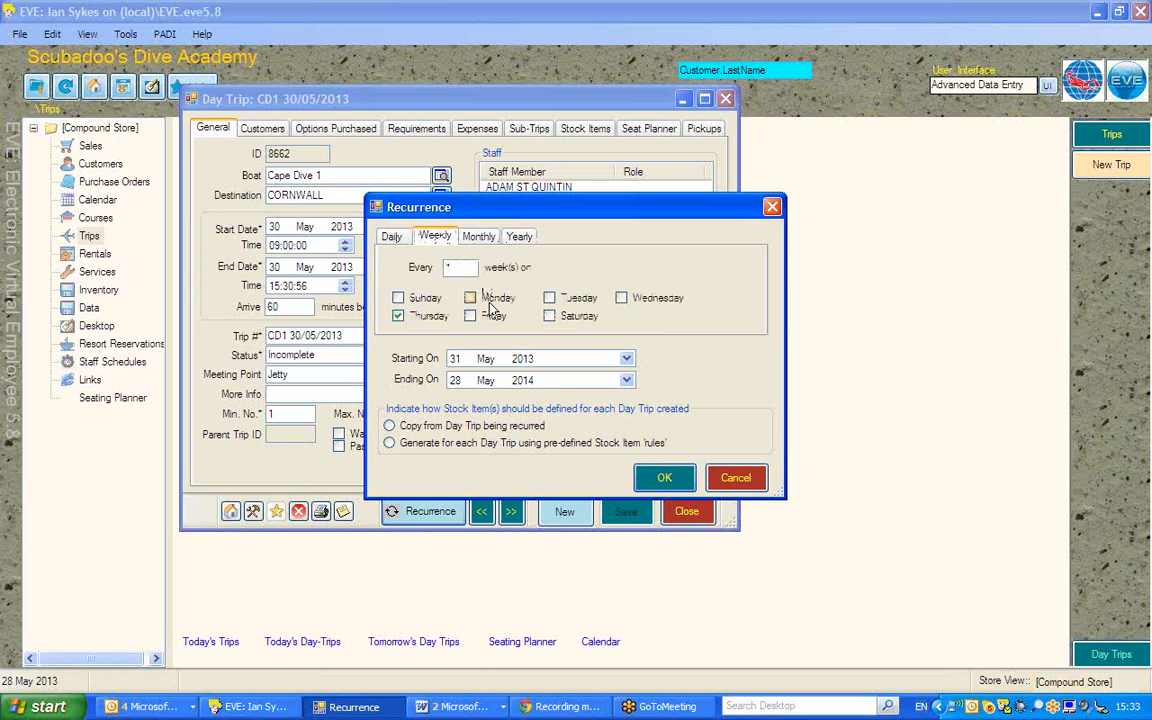
left_click(500, 442)
left_click(663, 479)
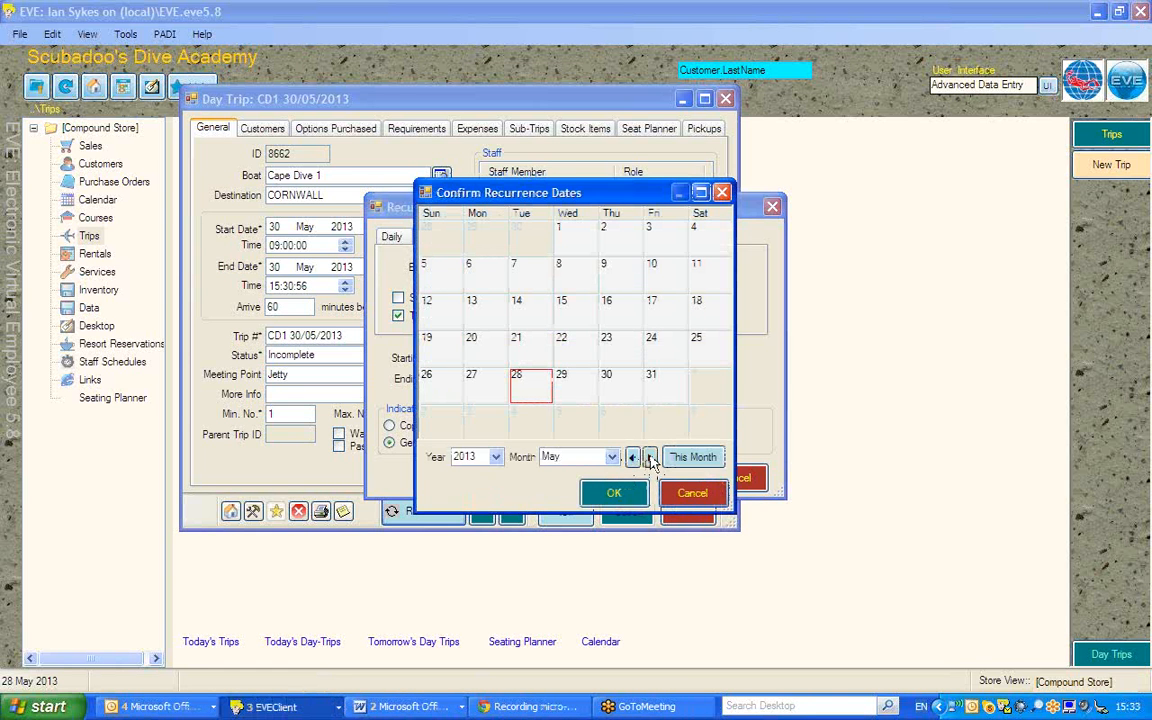
Step: Review the proposed recurrence dates month by month, confirm them, and close the day trip
left_click(649, 457)
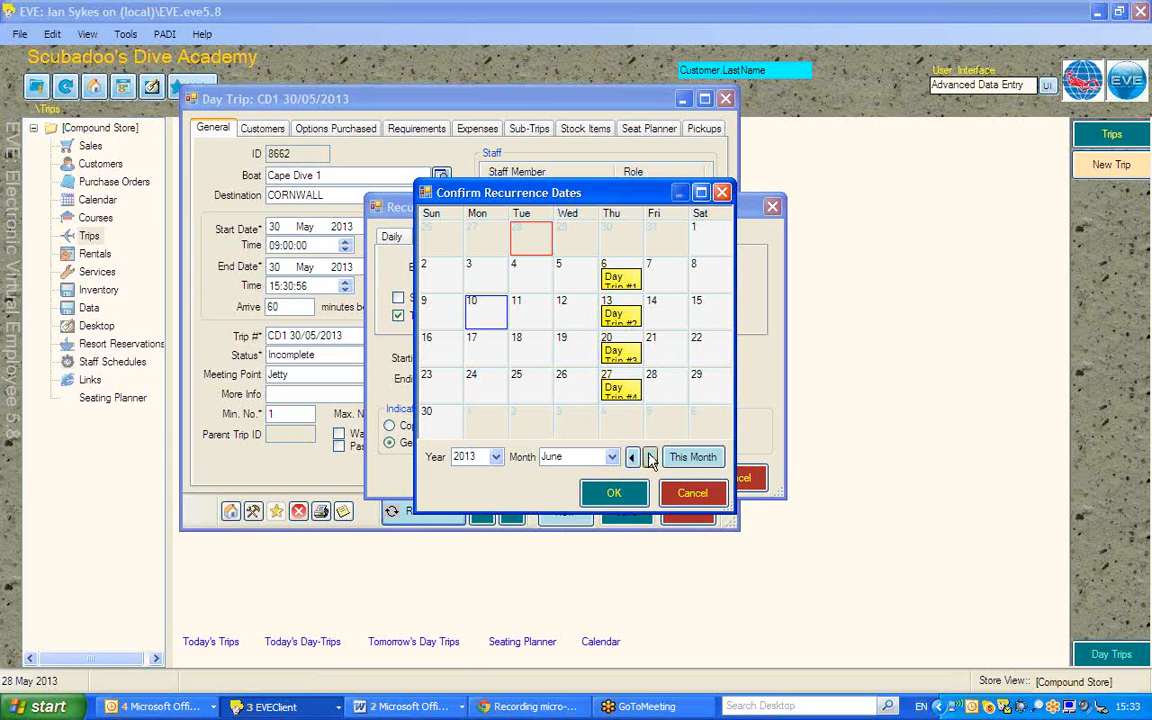
left_click(649, 457)
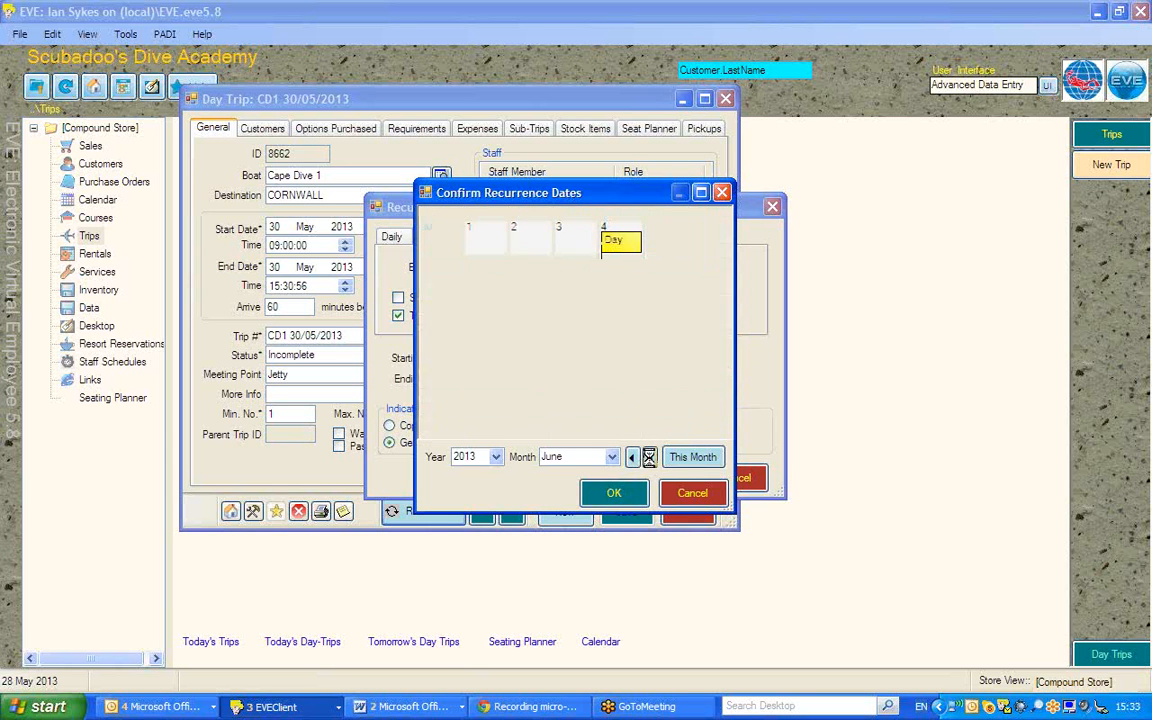
left_click(649, 457)
left_click(649, 457)
left_click(649, 457)
left_click(649, 457)
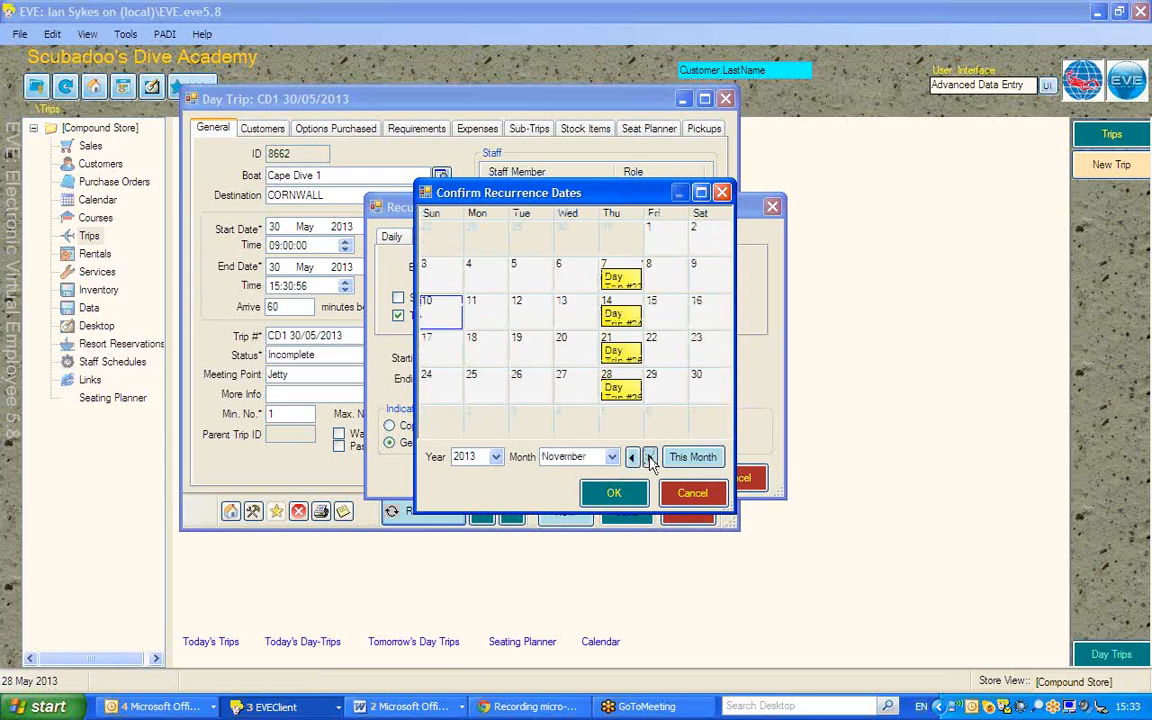
left_click(649, 457)
left_click(649, 457)
left_click(649, 457)
left_click(649, 457)
left_click(649, 457)
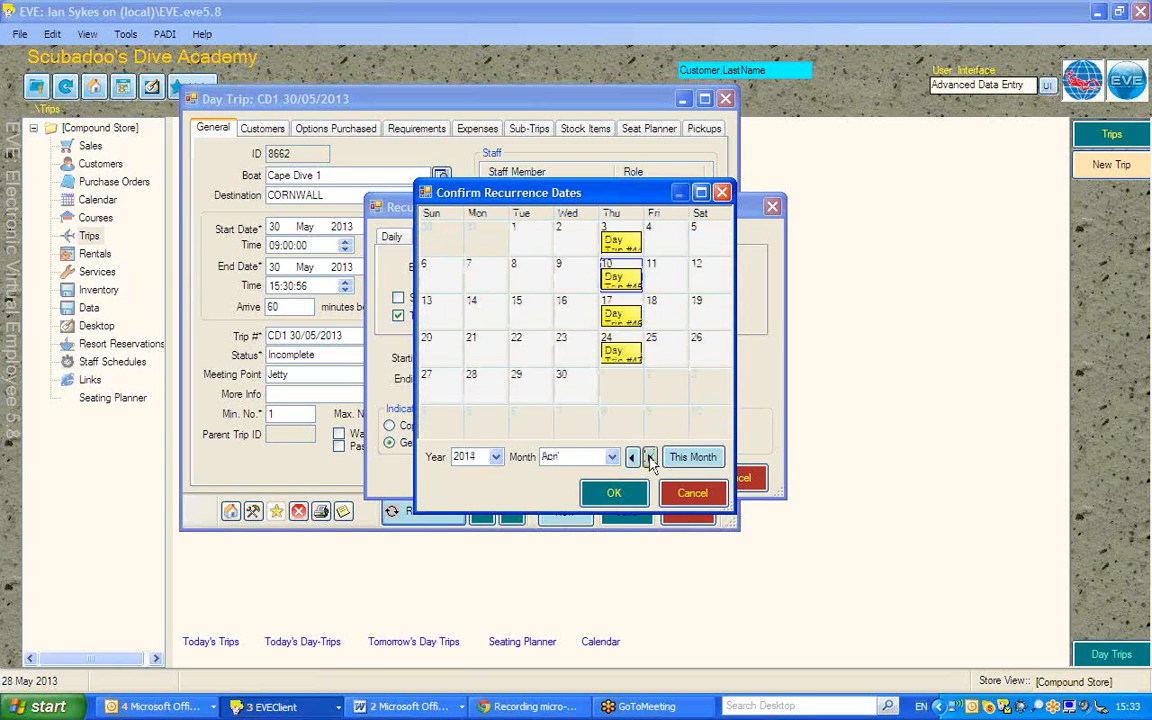
left_click(615, 491)
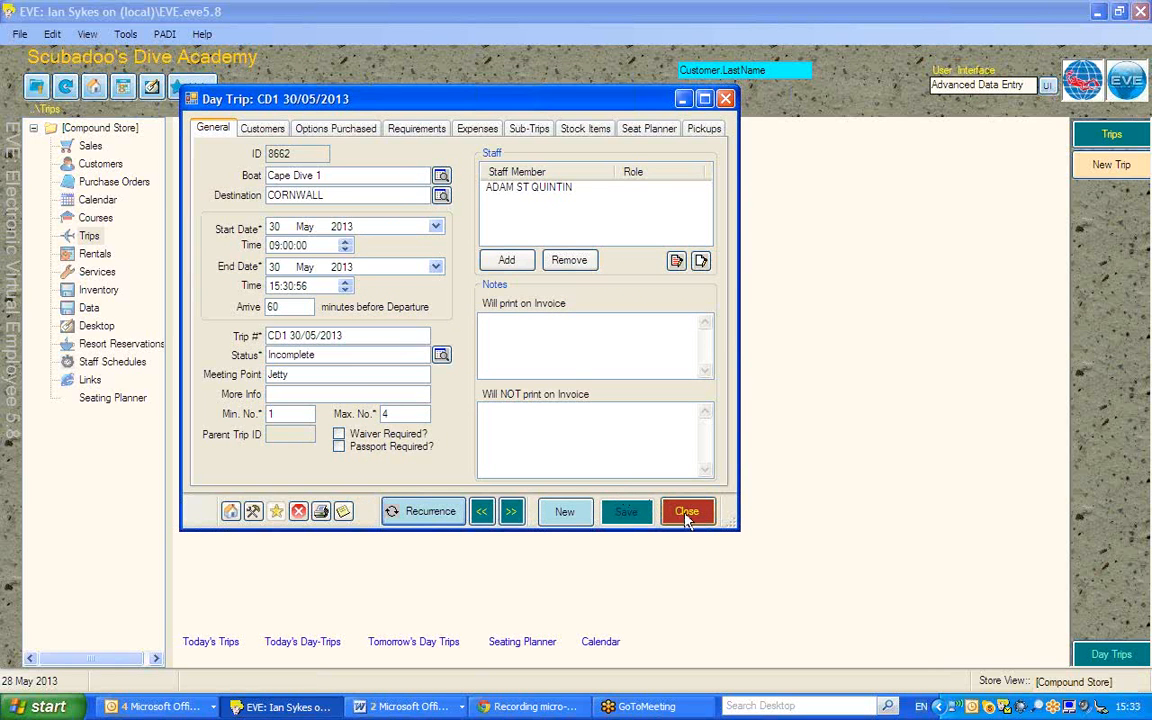
left_click(686, 514)
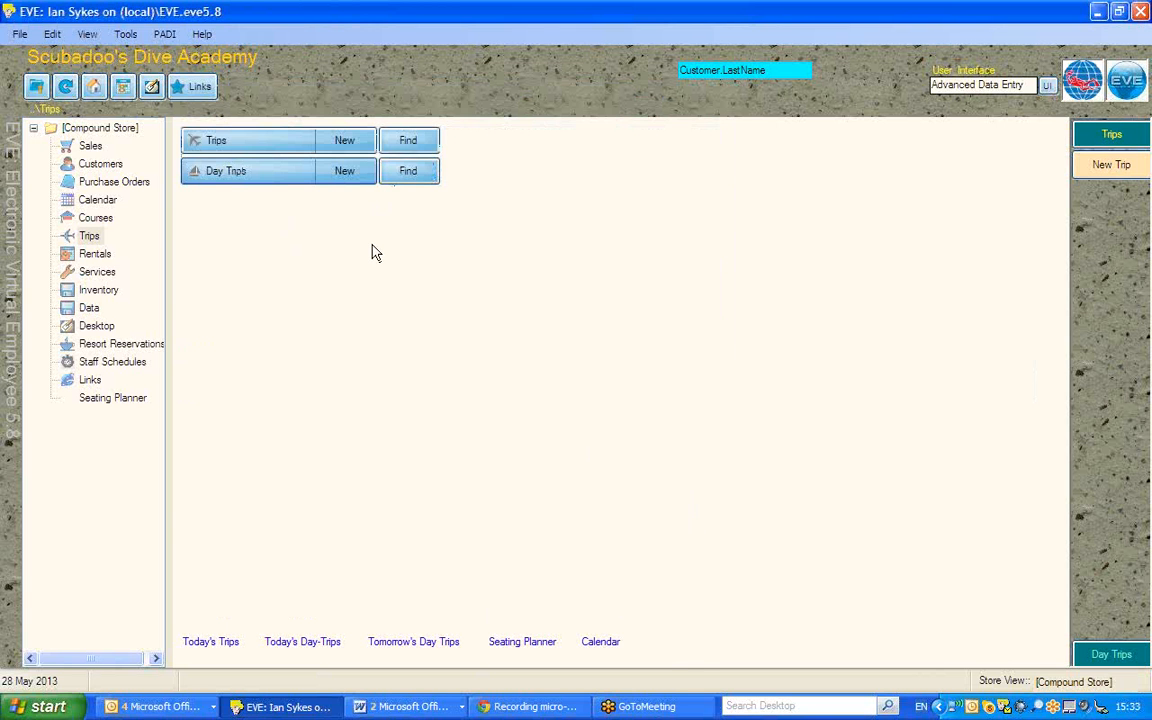
Step: Search for day trips created on 28 May 2013, review the results list, and close the search
left_click(403, 177)
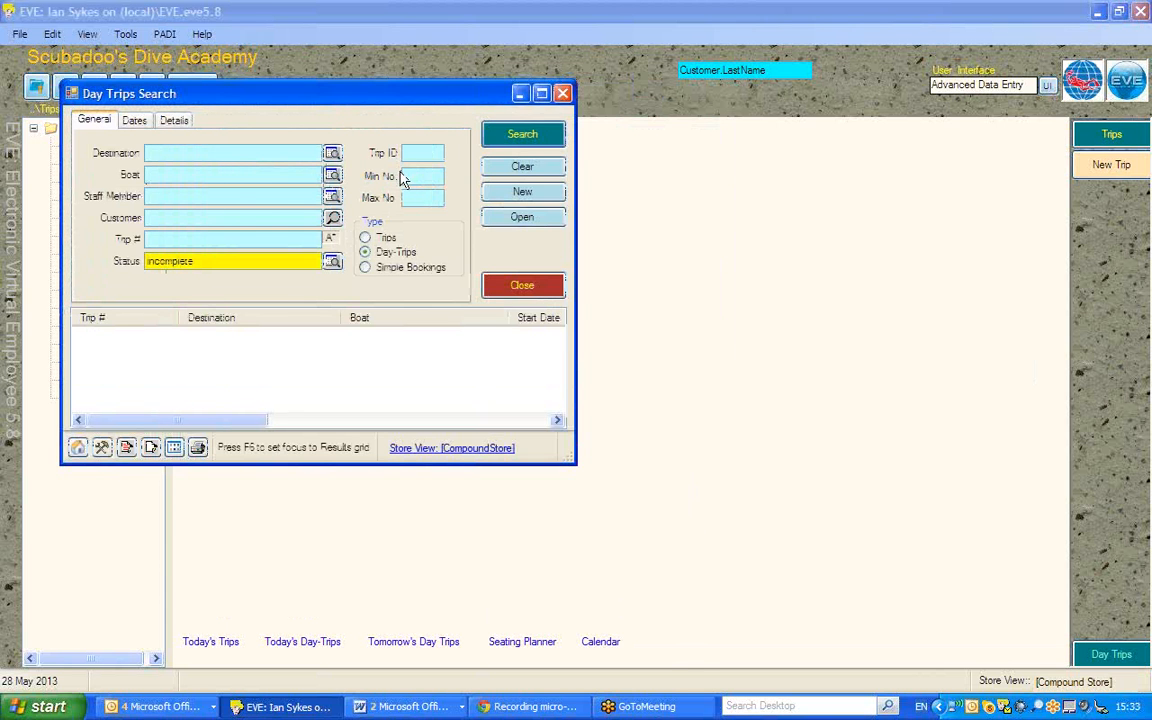
left_click(136, 124)
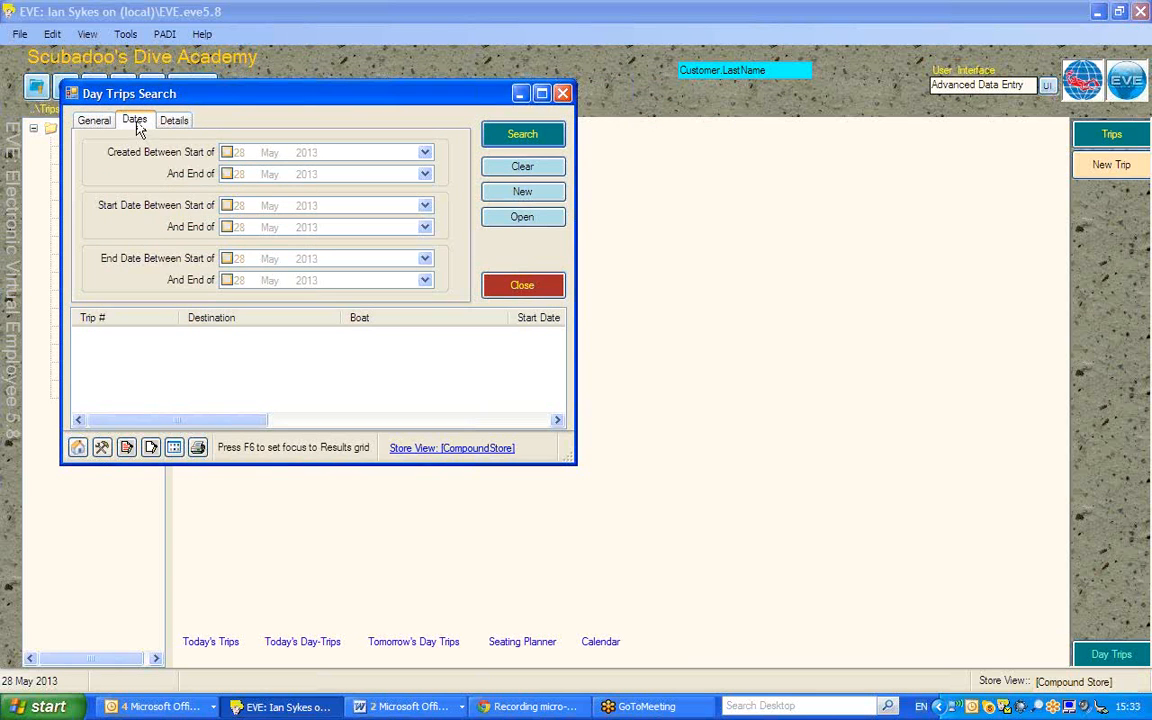
left_click(227, 152)
left_click(519, 137)
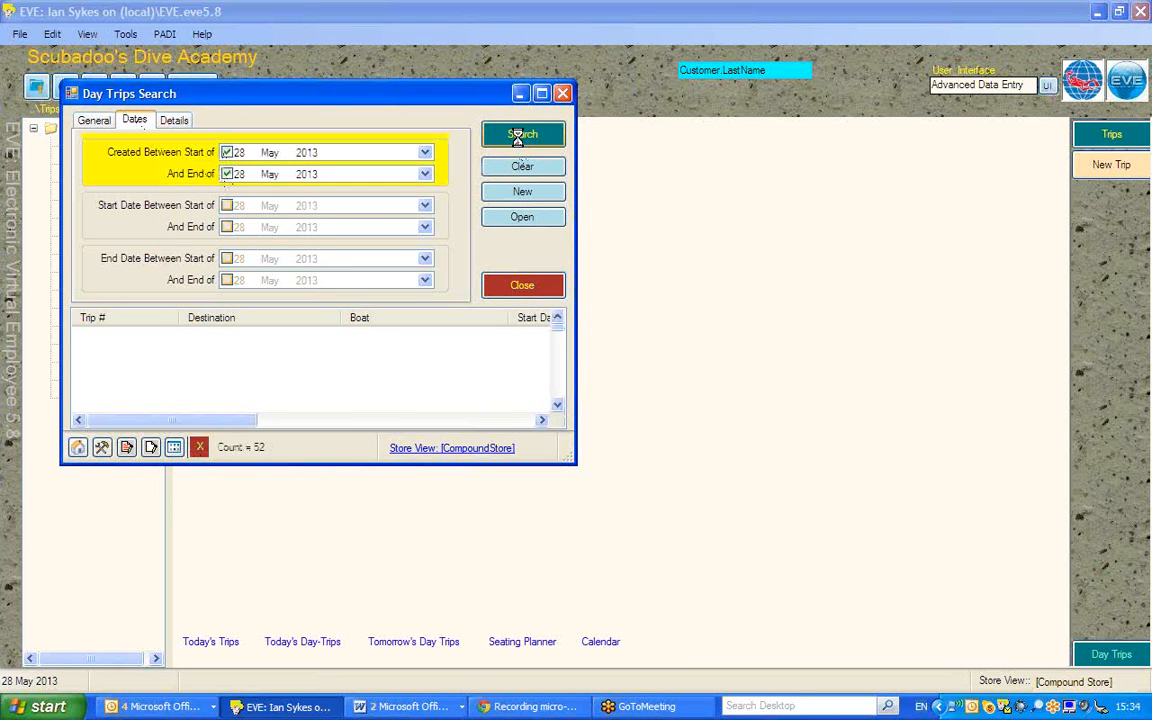
scroll(558, 401, "down", 7)
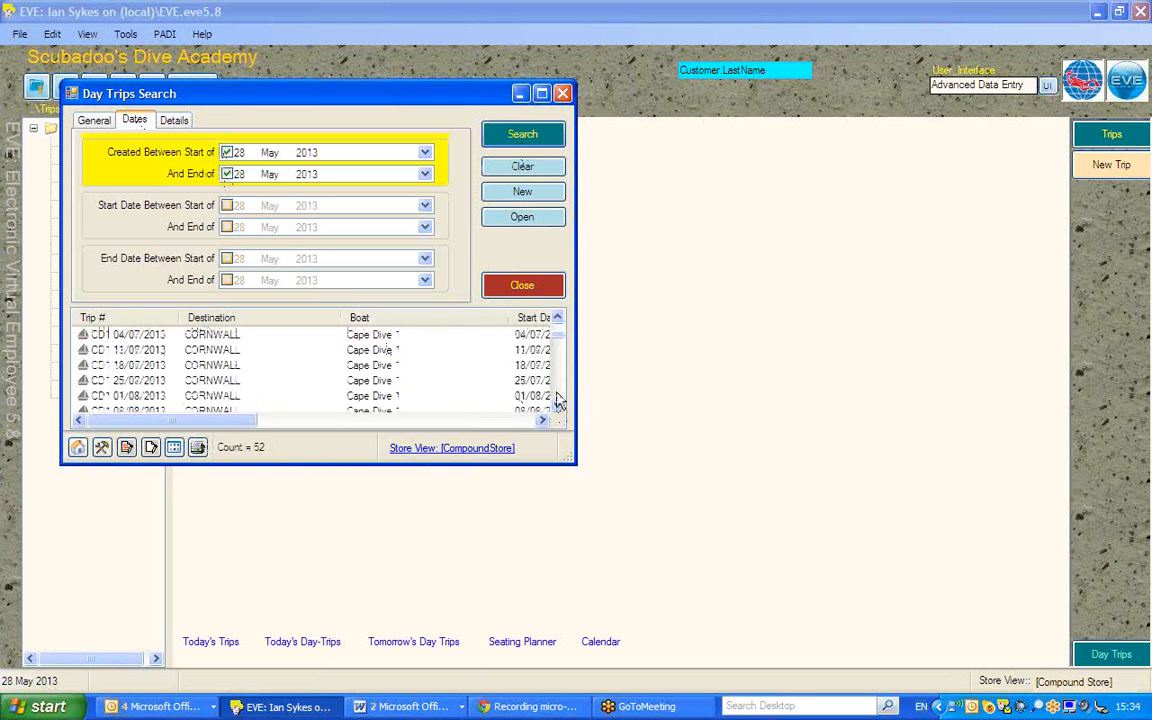
left_click(557, 395)
left_click_drag(557, 395, 559, 311)
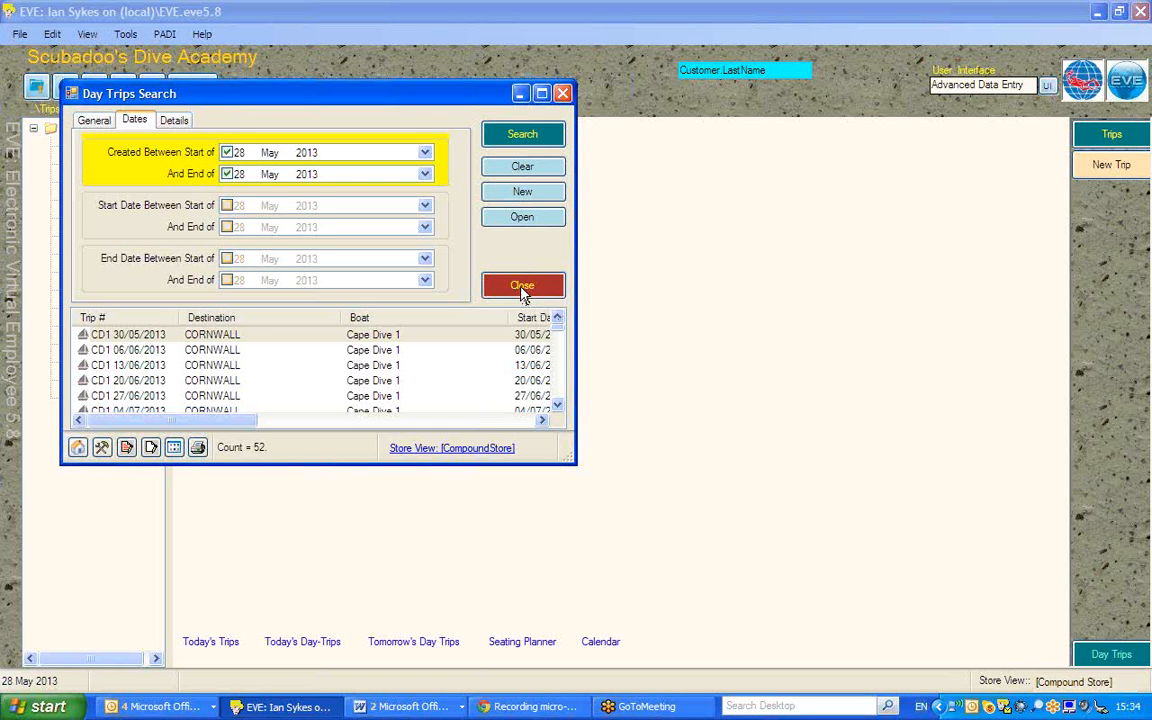
left_click(522, 289)
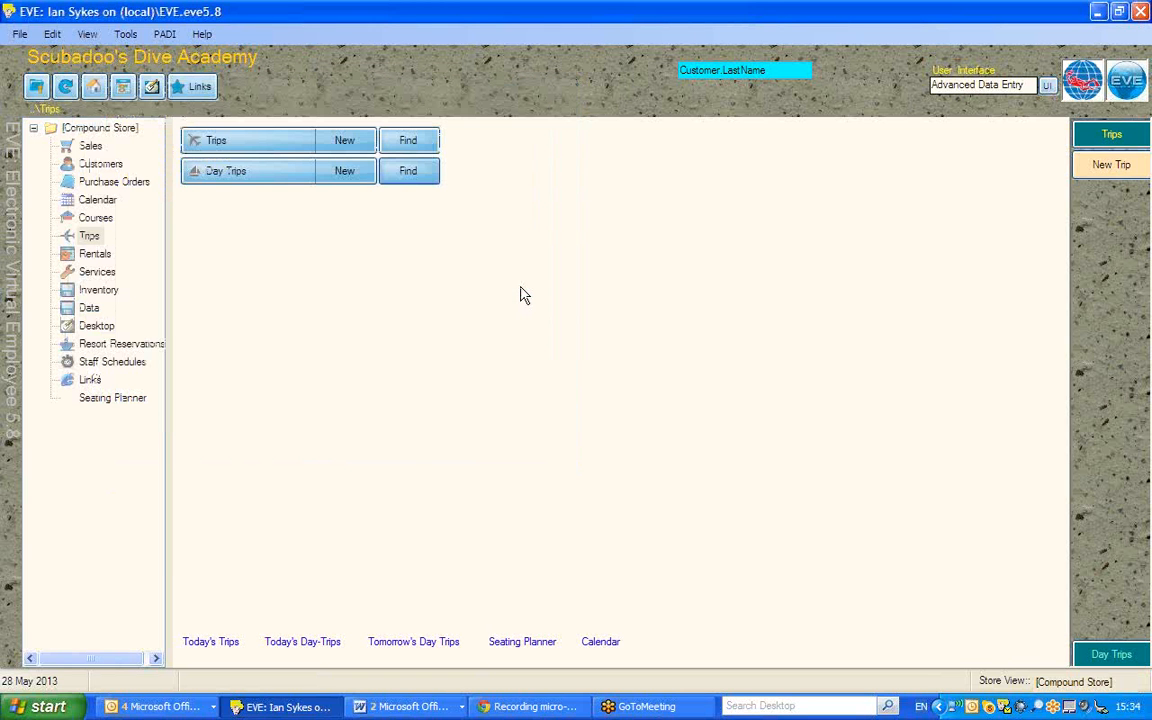